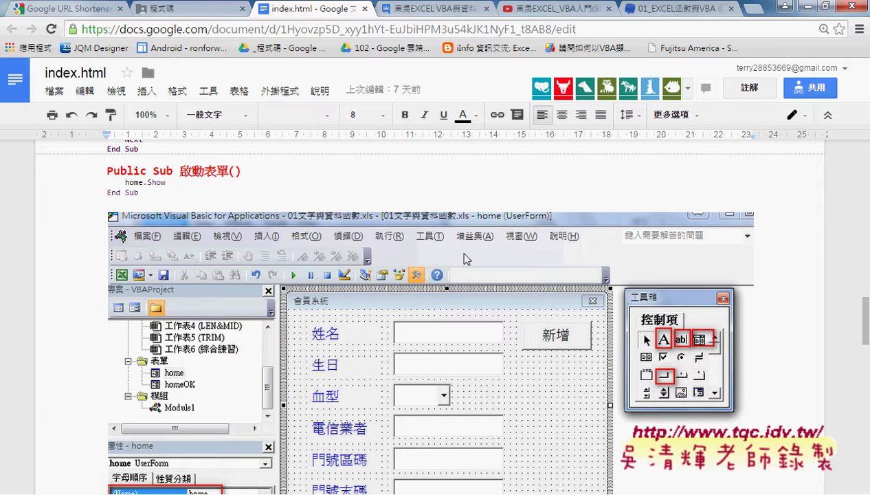
Circle Module1 and underline the 表單 folder with the pen.
scroll(406, 340, "down", 1)
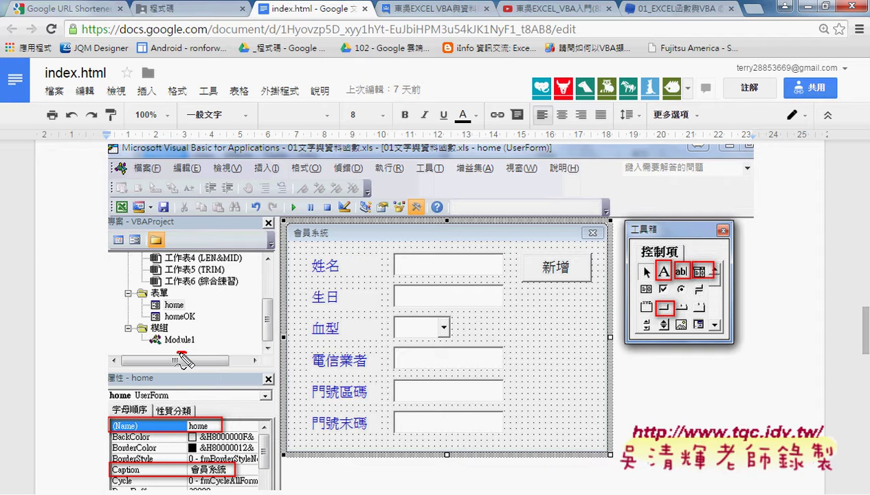
left_click_drag(182, 358, 184, 345)
mouse_move(56, 350)
left_mouse_down()
mouse_move(130, 347)
mouse_move(131, 340)
mouse_move(109, 351)
left_mouse_up()
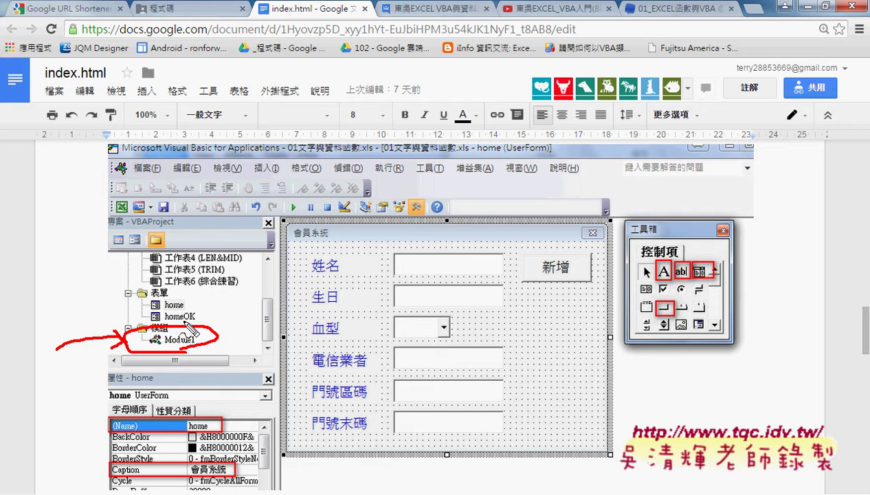
left_click_drag(150, 297, 171, 297)
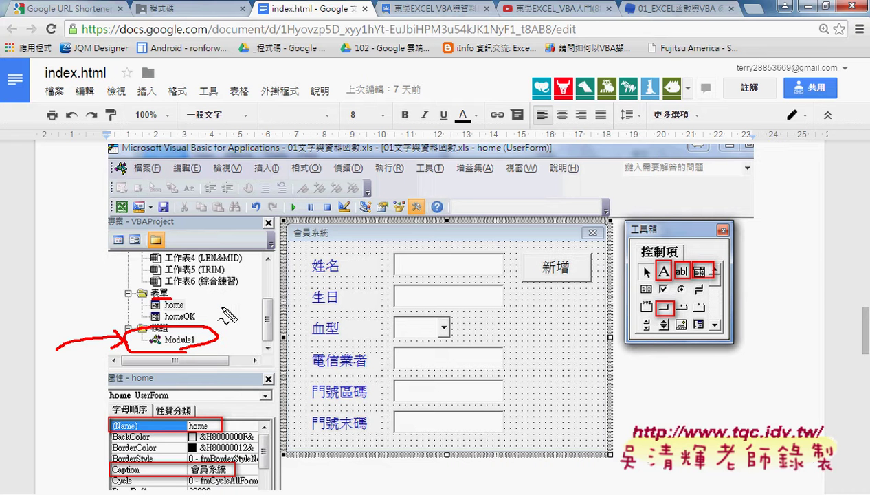
Draw guide lines marking the form's four edges, clear the marks, and minimize Chrome.
left_click_drag(261, 211, 264, 421)
left_click_drag(287, 200, 569, 187)
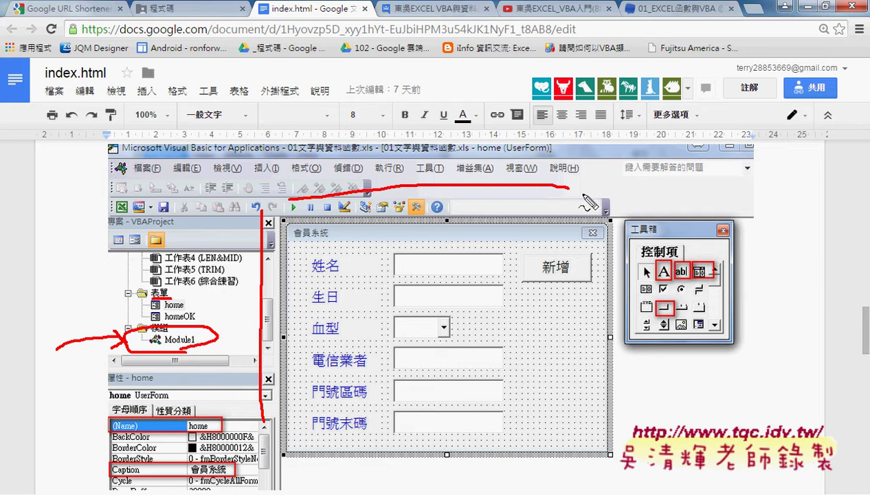
left_click_drag(601, 220, 595, 423)
left_click_drag(326, 448, 603, 452)
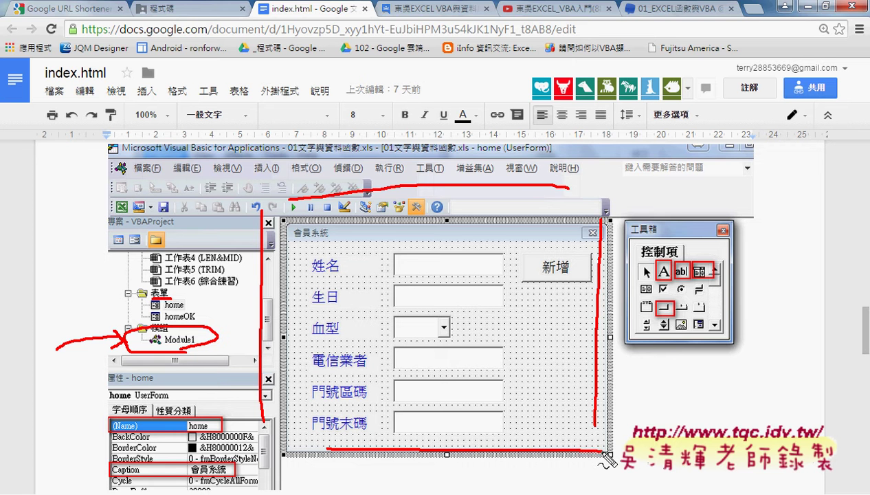
key("Escape")
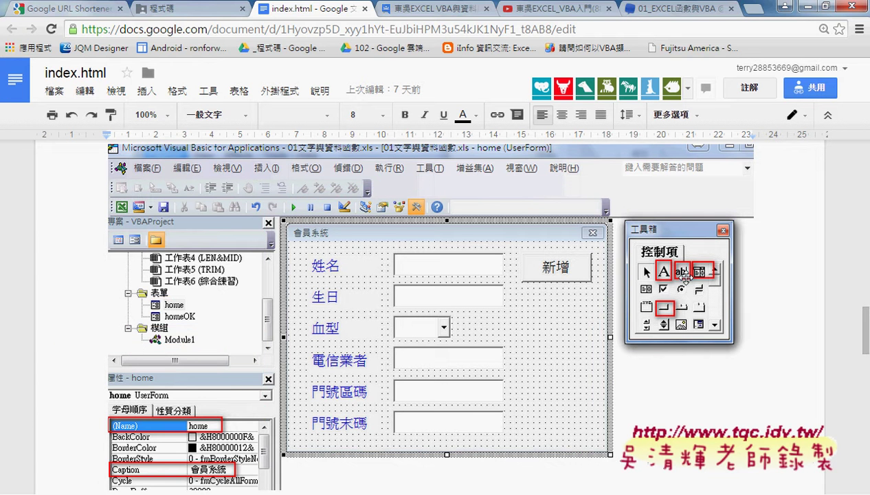
left_click(805, 7)
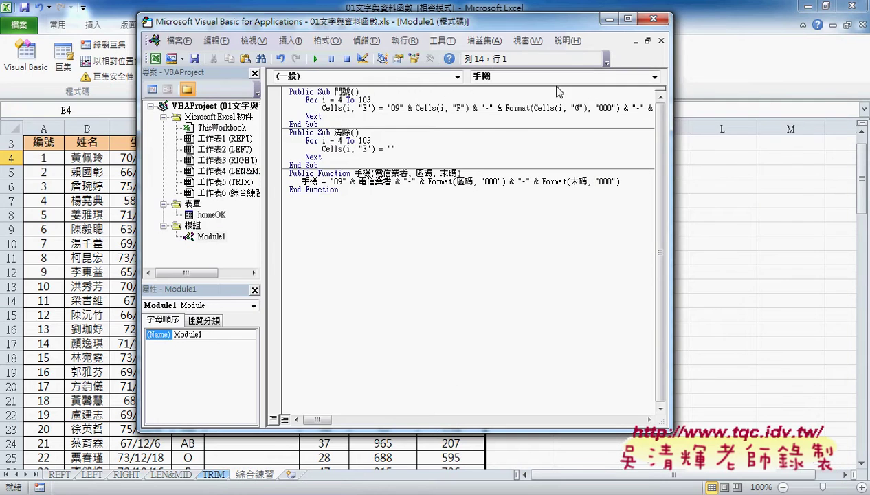
Point out the Insert > UserForm option in ThisWorkbook's context menu.
left_click_drag(393, 27, 543, 28)
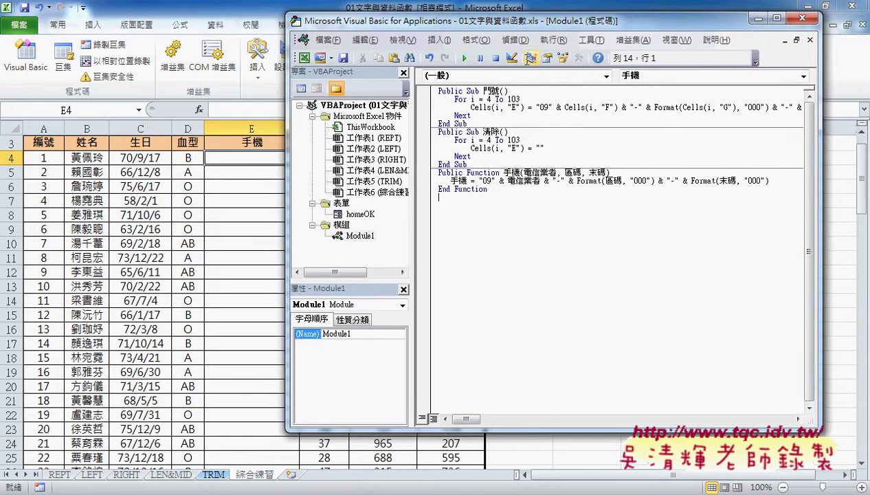
left_click(358, 213)
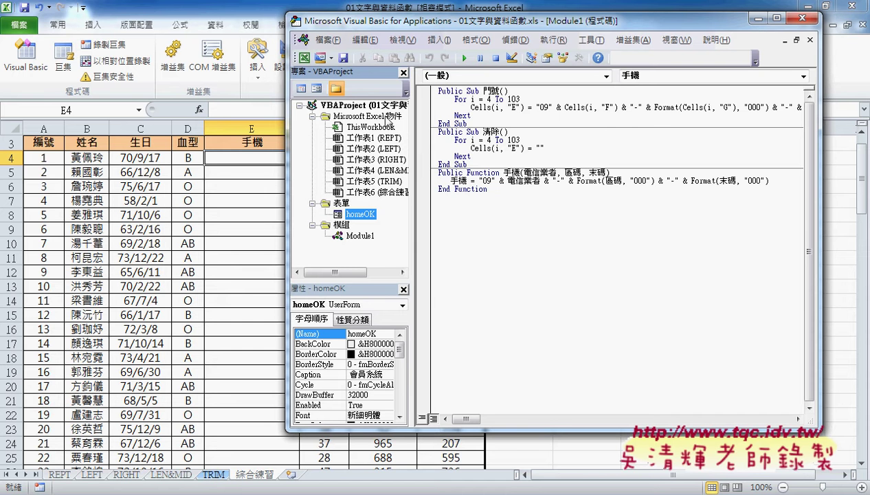
left_click(358, 130)
right_click(357, 133)
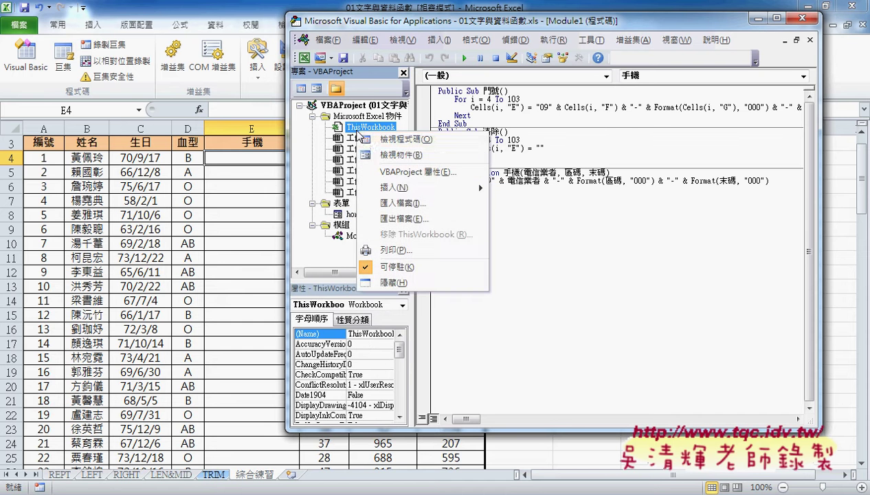
mouse_move(402, 188)
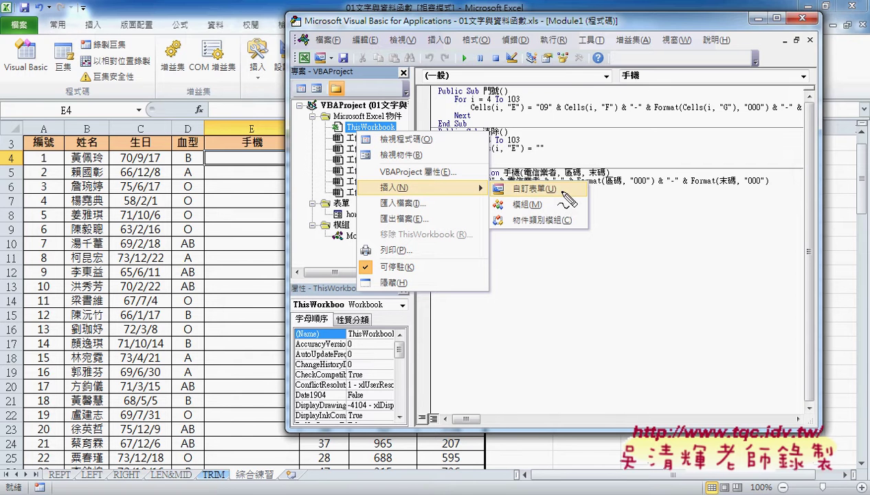
left_click_drag(562, 196, 551, 201)
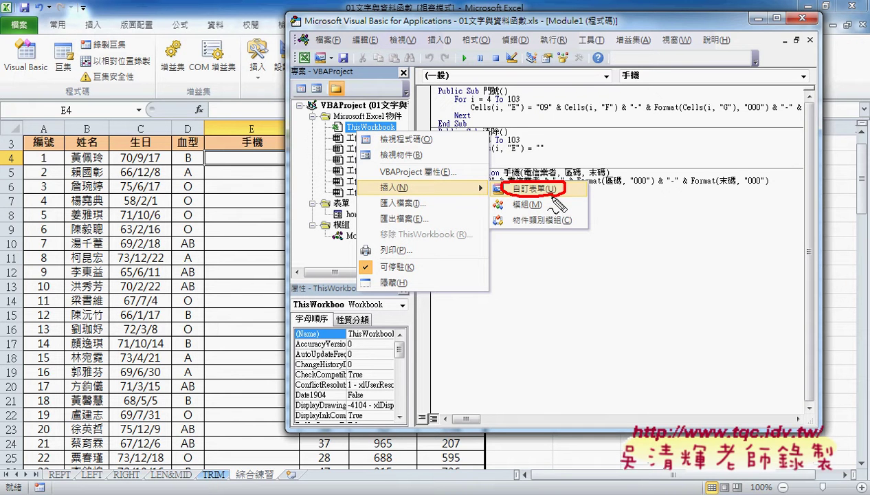
Dismiss the menu and open the homeOK form design from 表單.
key("Escape")
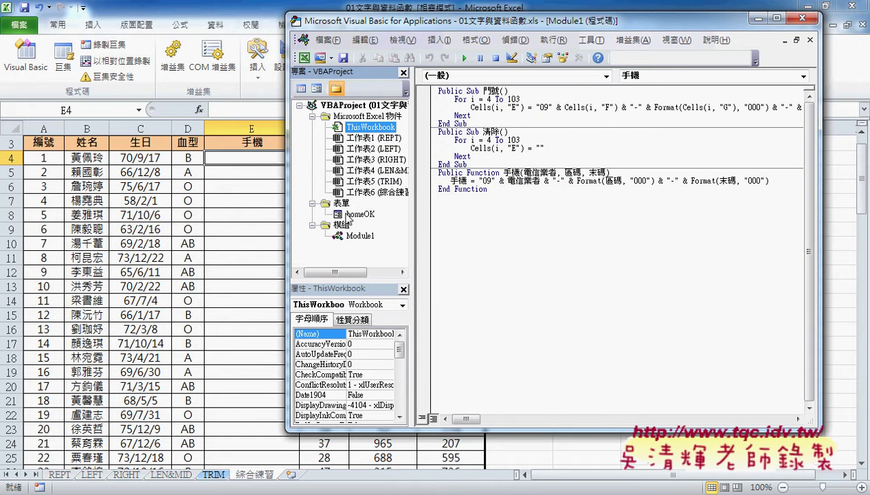
double_click(350, 216)
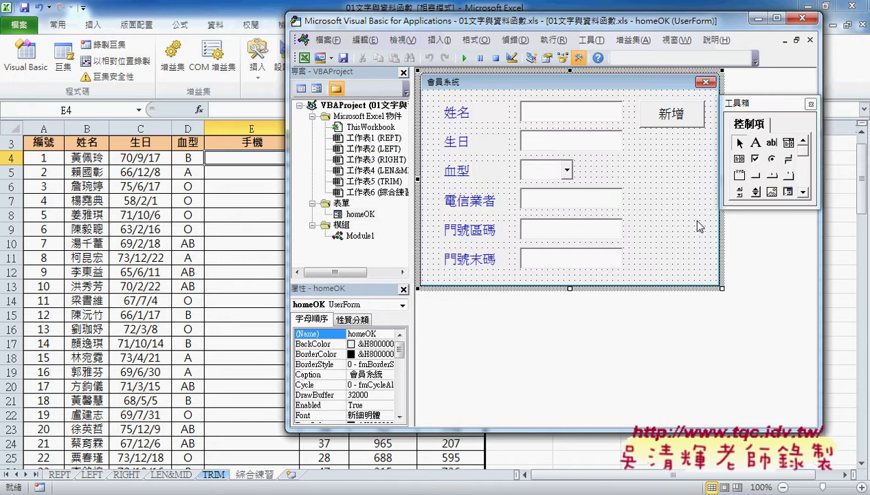
left_click_drag(481, 25, 389, 29)
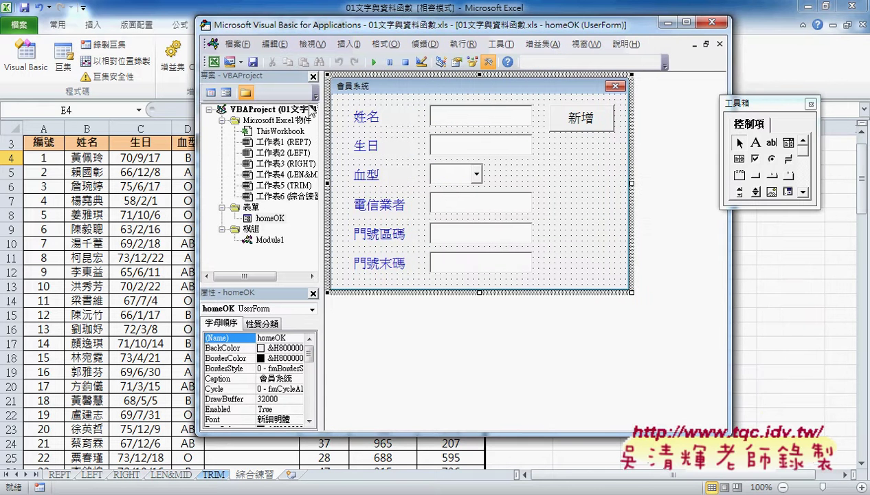
Insert a new blank UserForm1 via 插入 > 自訂表單 on Microsoft Excel 物件.
right_click(289, 121)
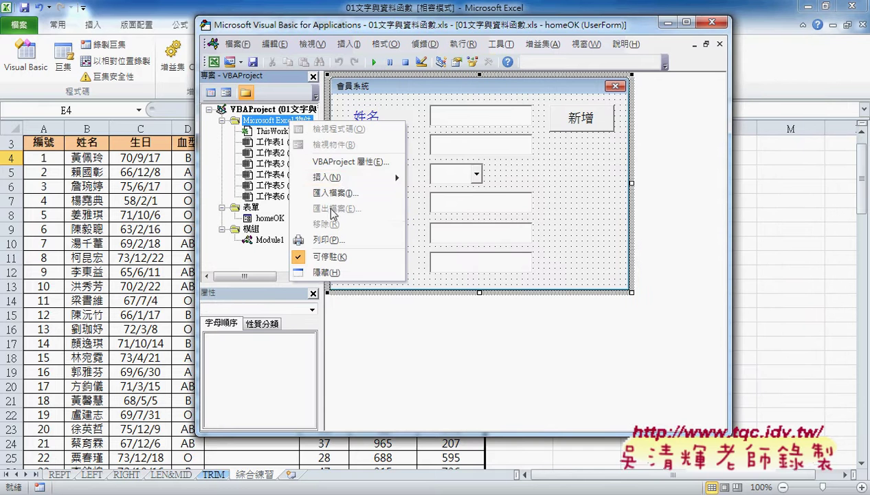
mouse_move(340, 177)
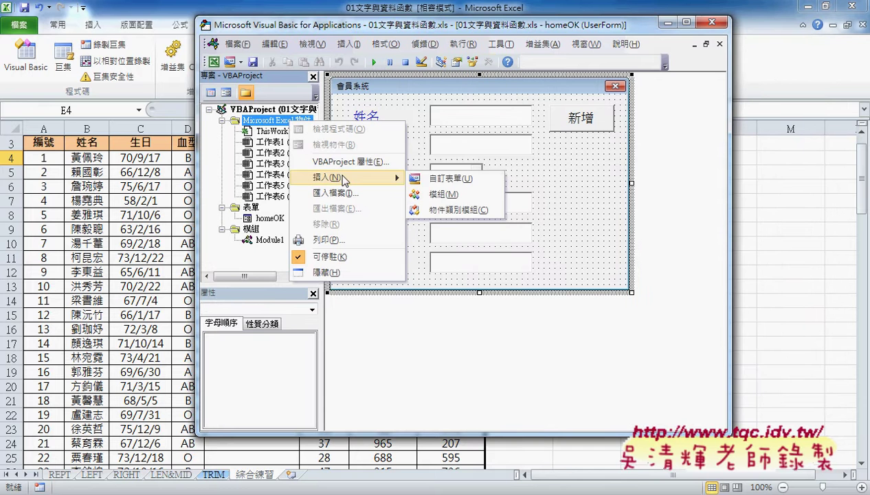
left_click(459, 179)
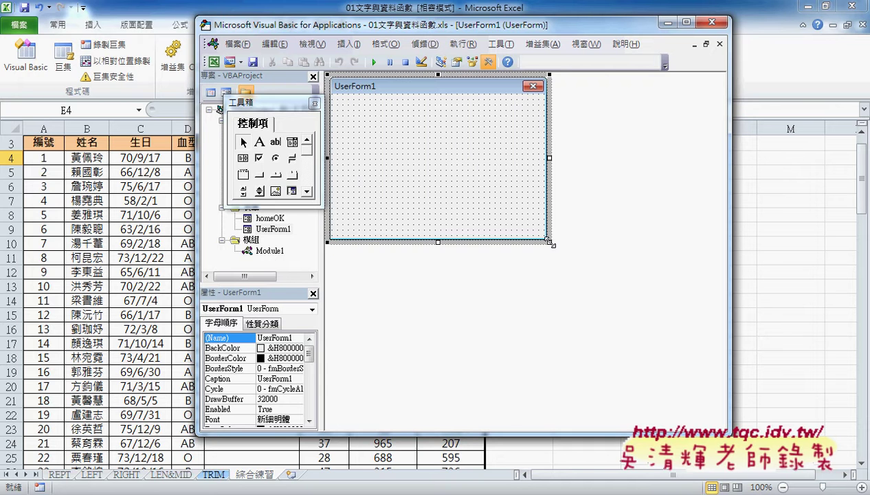
Enlarge the UserForm1 design area and try repositioning and hiding the controls toolbox.
left_click_drag(550, 242, 657, 332)
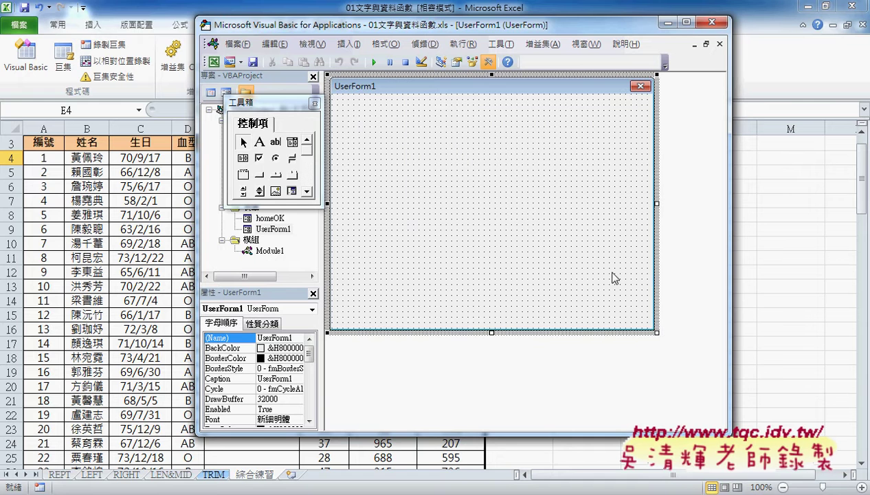
mouse_move(270, 107)
left_mouse_down()
mouse_move(612, 117)
mouse_move(672, 200)
mouse_move(537, 184)
left_mouse_up()
left_click_drag(539, 185, 581, 190)
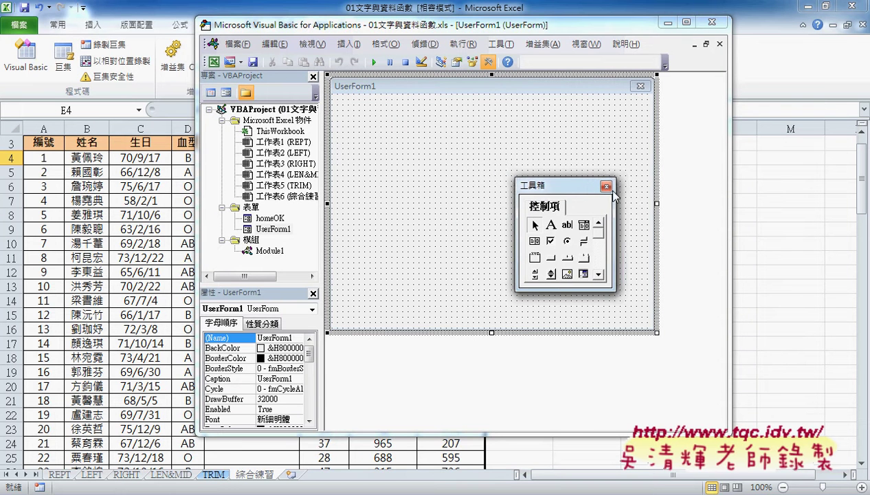
left_click(604, 185)
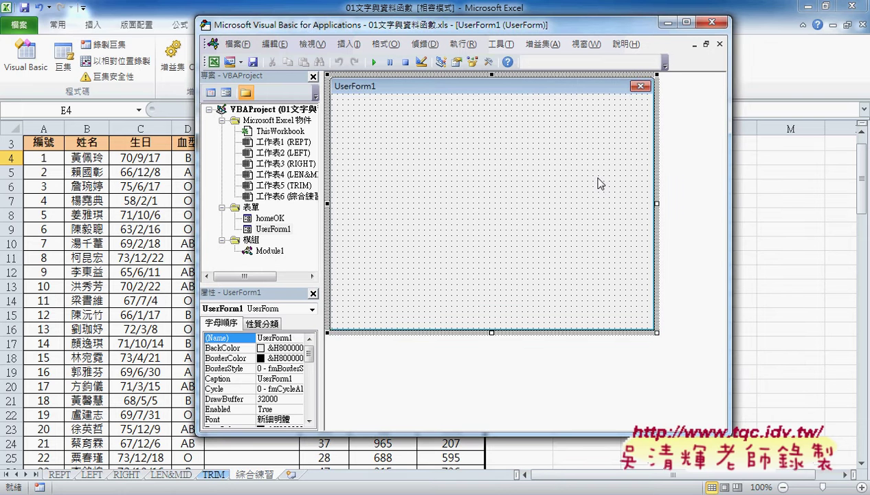
left_click(489, 62)
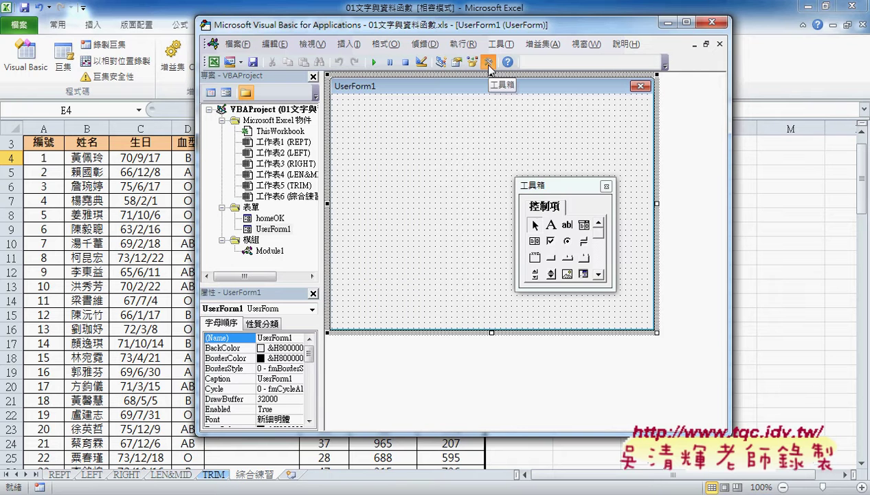
left_click(606, 185)
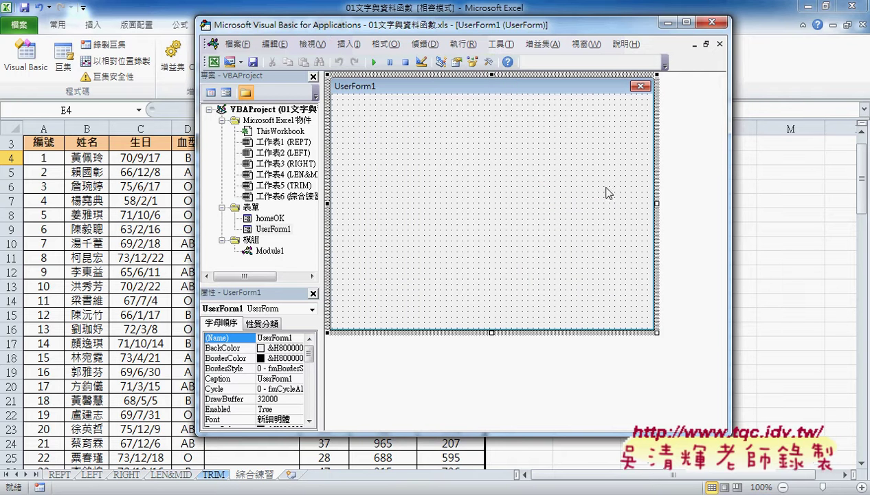
Restore the toolbox via View > 工具箱, place it right of the form, and close Properties.
left_click(312, 48)
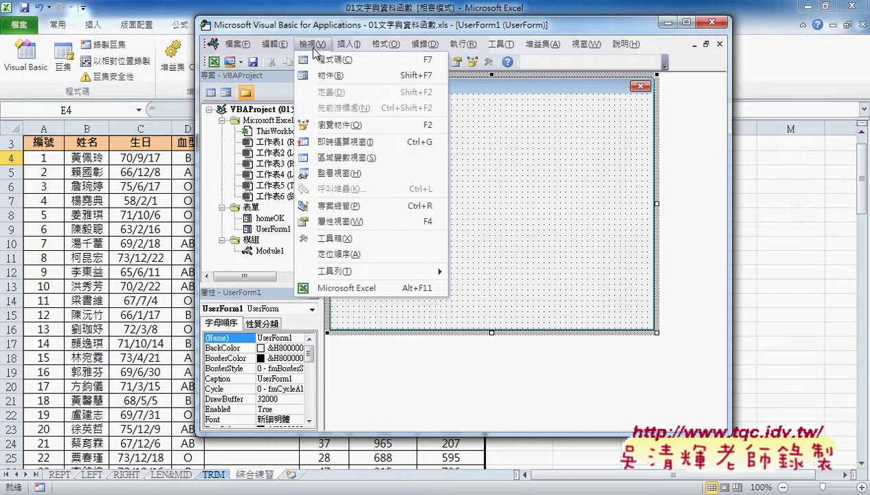
left_click(322, 249)
left_click_drag(554, 184, 669, 195)
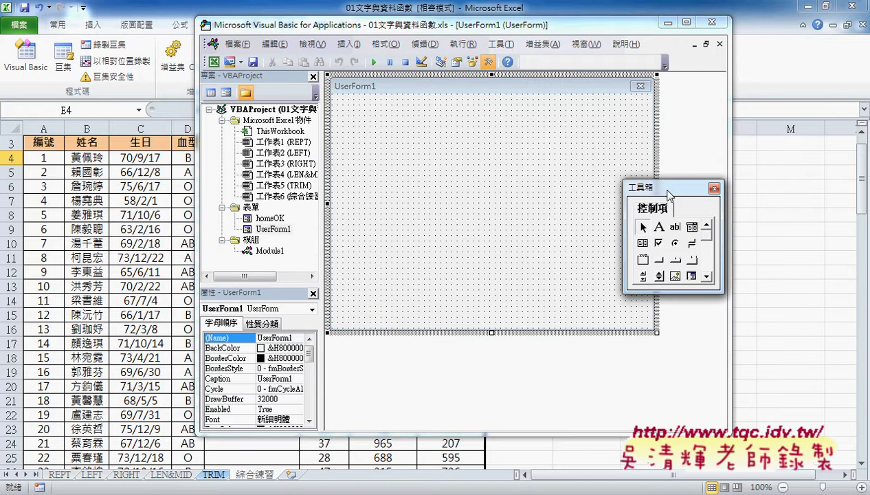
left_click(313, 294)
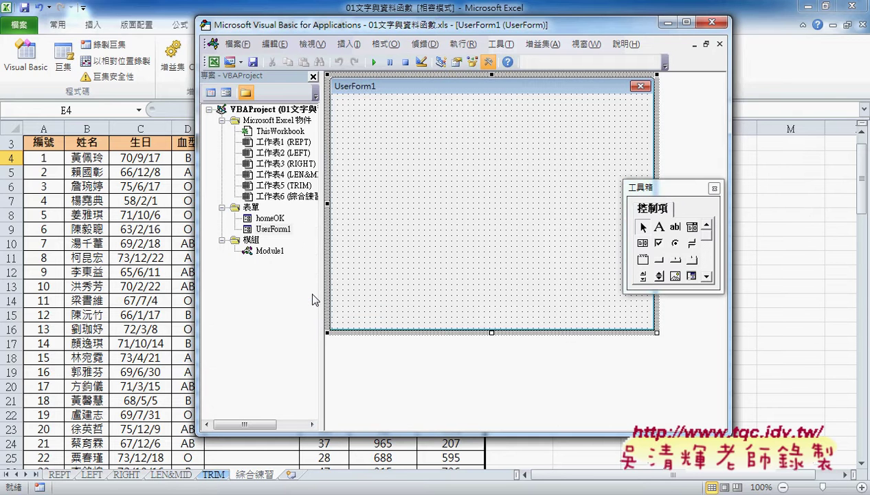
Show the Project Explorer, Properties window and controls toolbox for UserForm1.
left_click(313, 77)
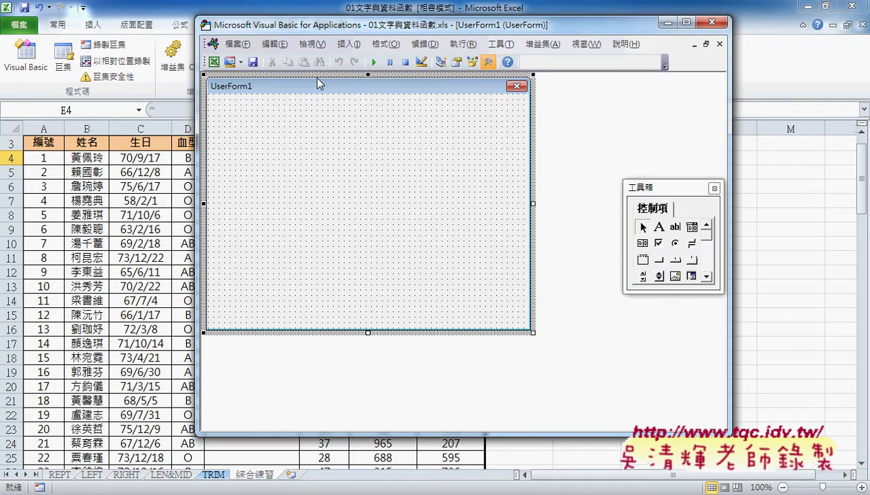
left_click(316, 44)
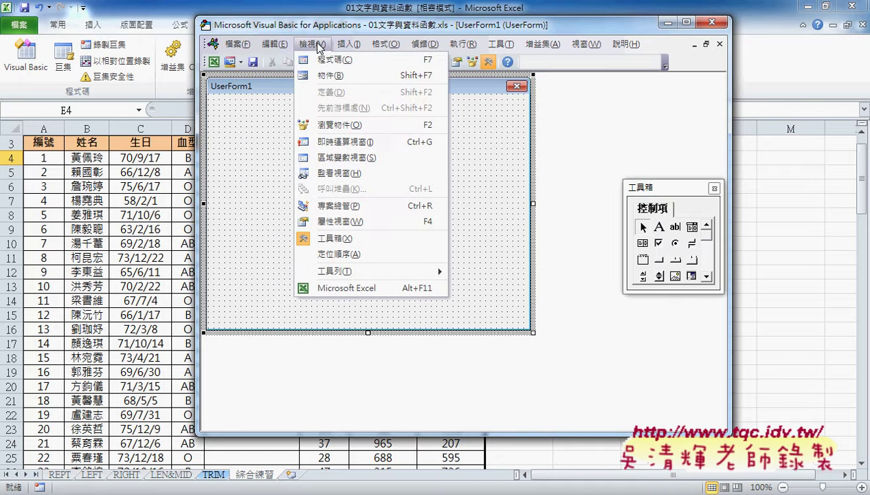
left_click(335, 206)
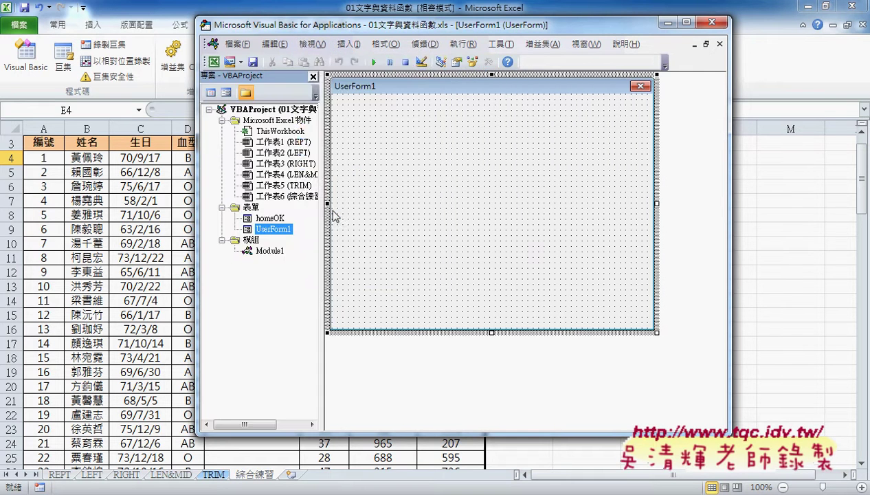
left_click(313, 44)
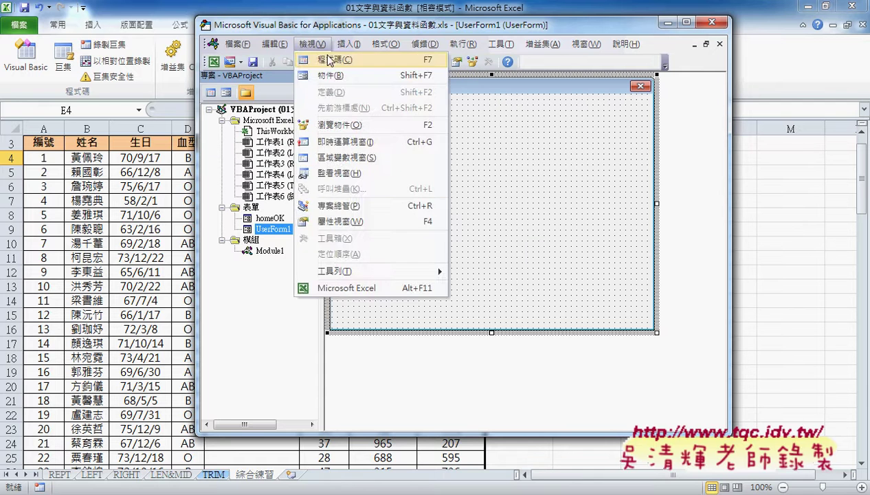
left_click(330, 221)
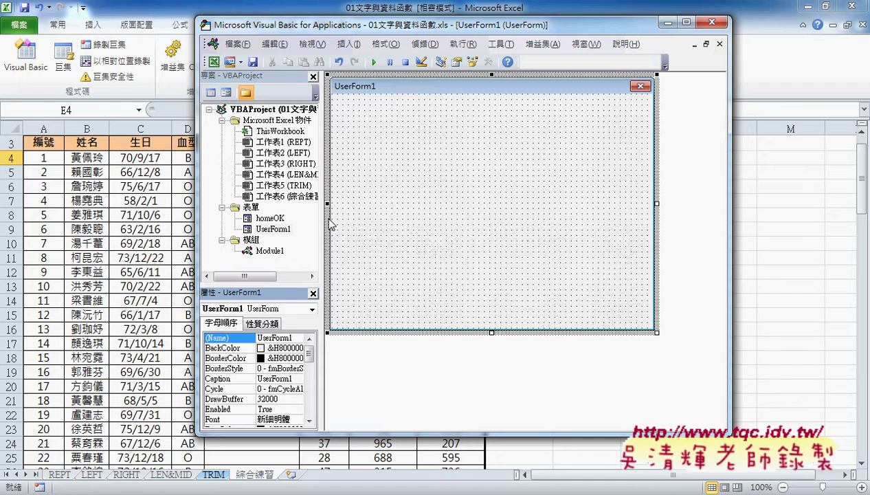
left_click(445, 240)
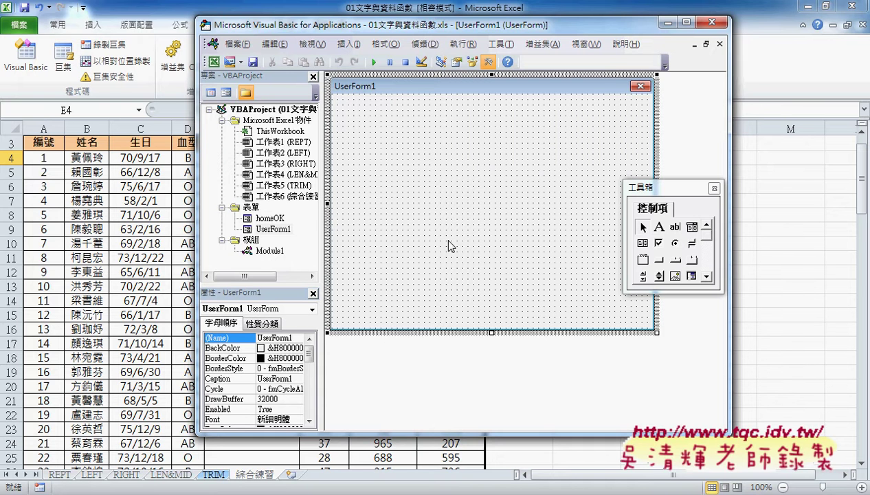
Close the project tree, Properties, toolbox and the UserForm1 designer.
left_click(314, 77)
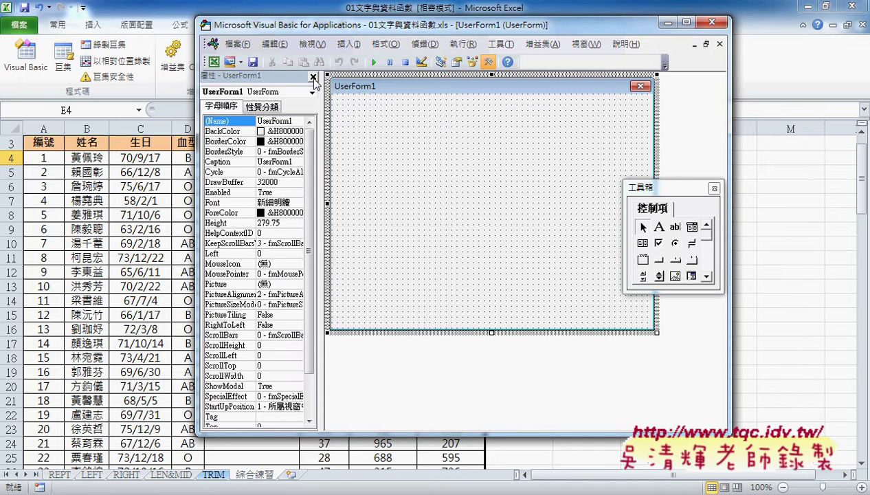
left_click(313, 78)
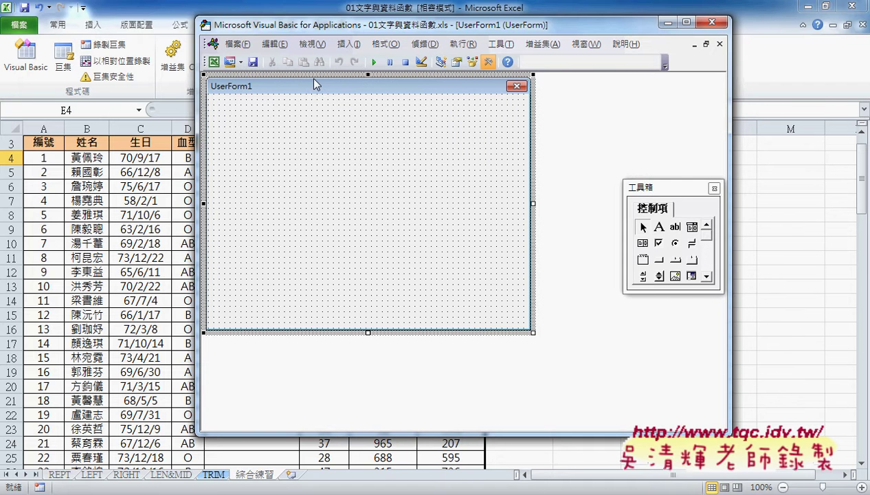
left_click(713, 187)
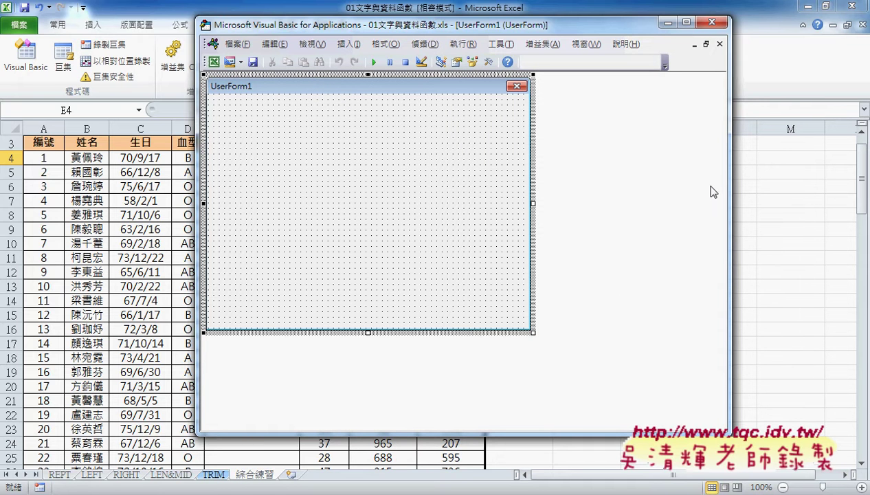
left_click(719, 44)
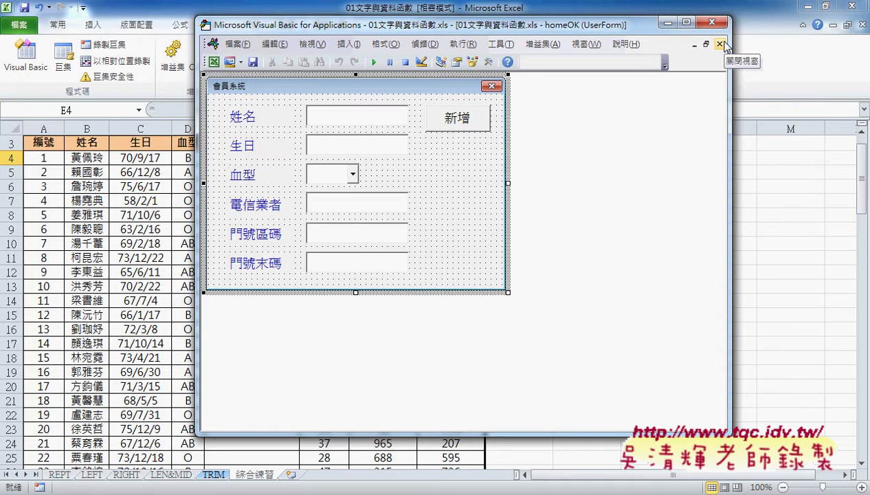
Close the homeOK form, Module1 and homeOK code windows, then exit the VBA editor.
left_click(719, 44)
left_click(719, 44)
left_click(720, 44)
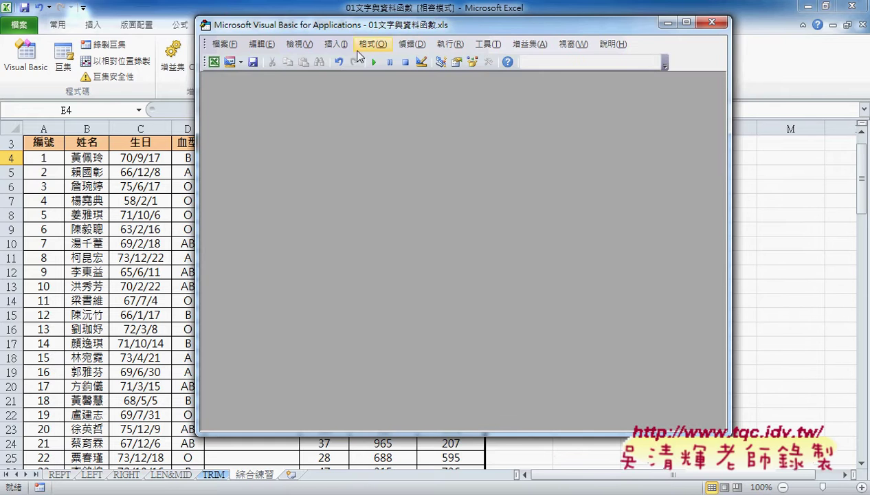
left_click_drag(361, 26, 451, 49)
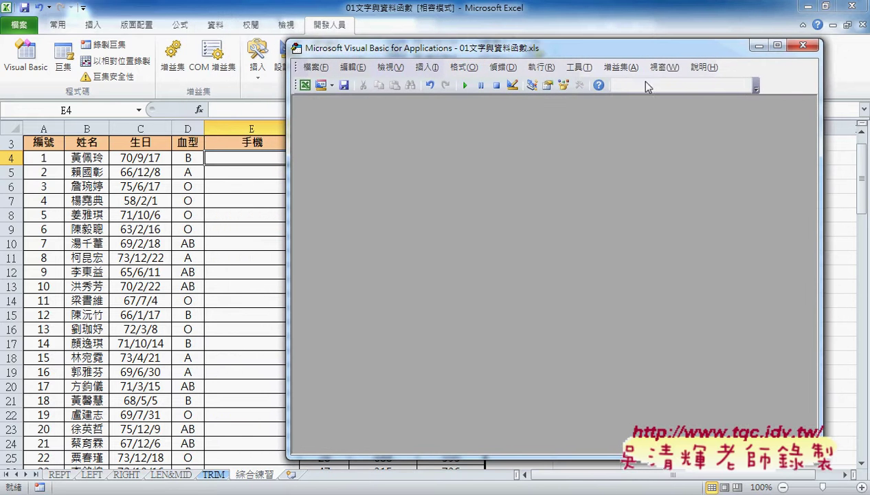
left_click(802, 46)
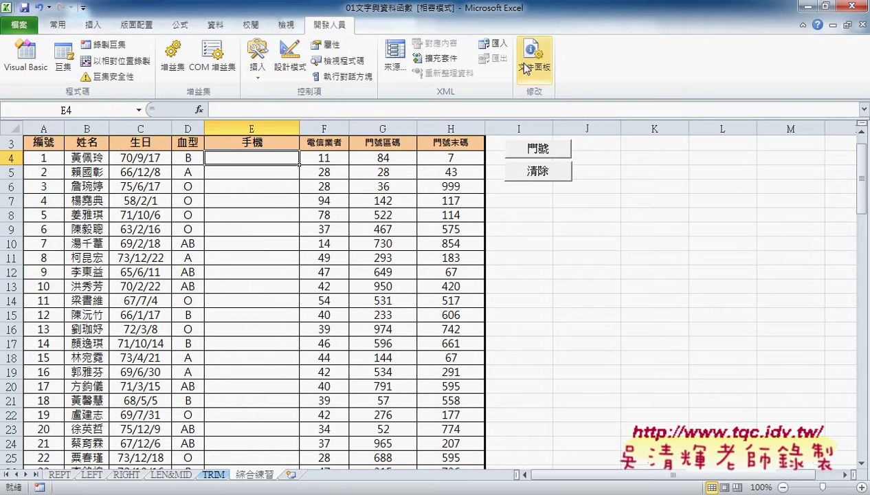
Reopen Visual Basic with the project tree and Properties pane docked below it.
left_click(39, 71)
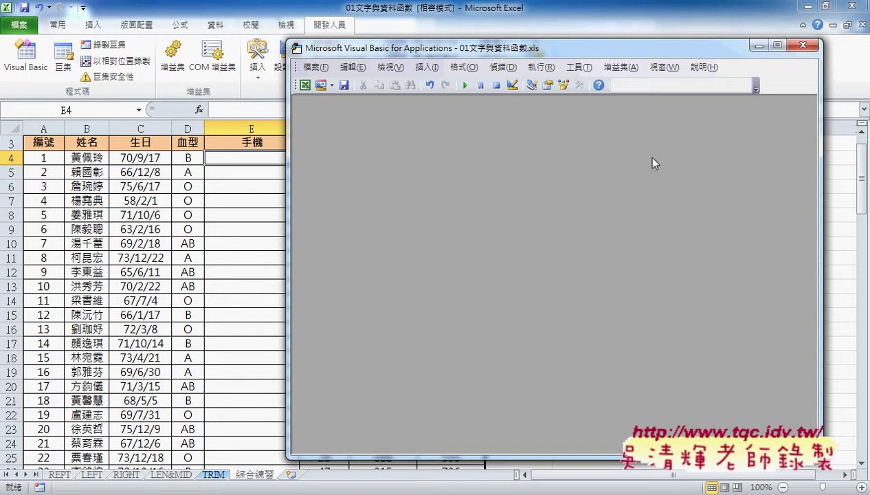
left_click(390, 68)
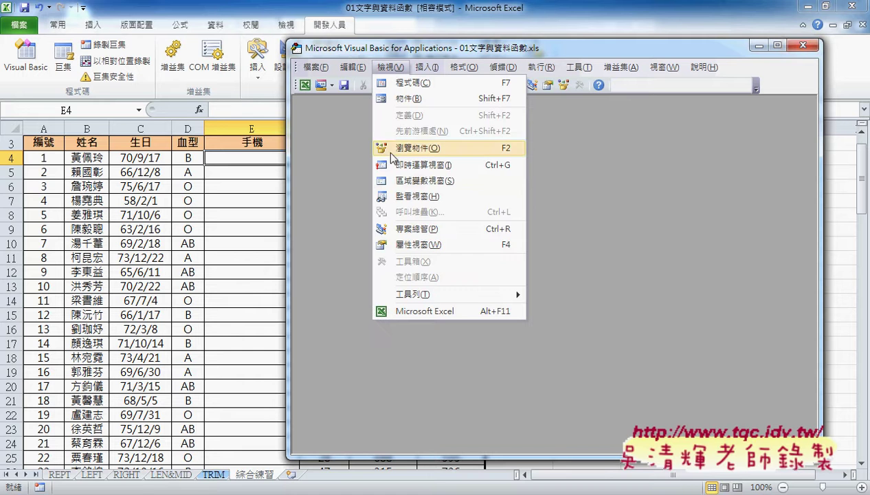
left_click(411, 231)
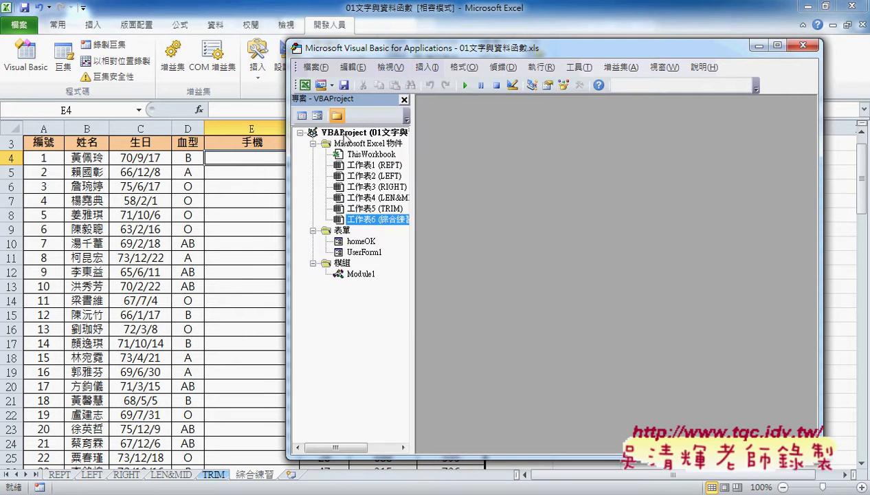
left_click(389, 66)
left_click(402, 241)
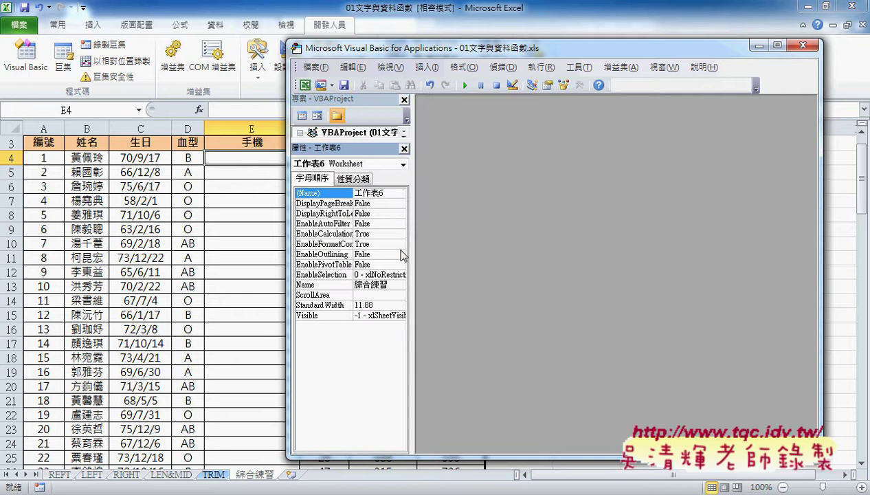
left_click_drag(354, 148, 348, 306)
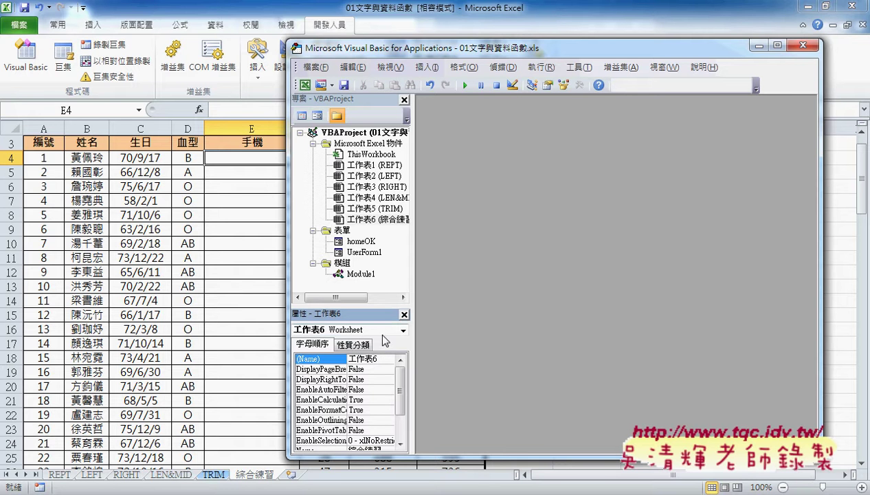
Open the UserForm1 designer, then briefly open and close Module1's code.
left_click(365, 252)
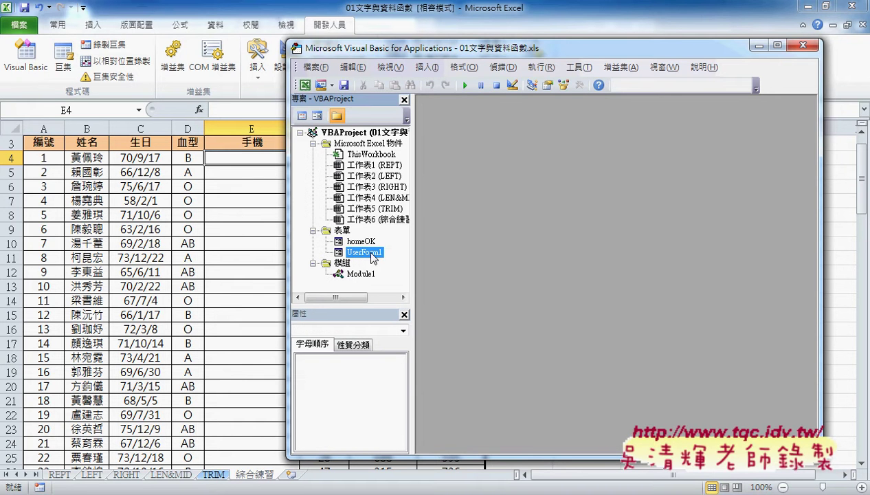
double_click(365, 252)
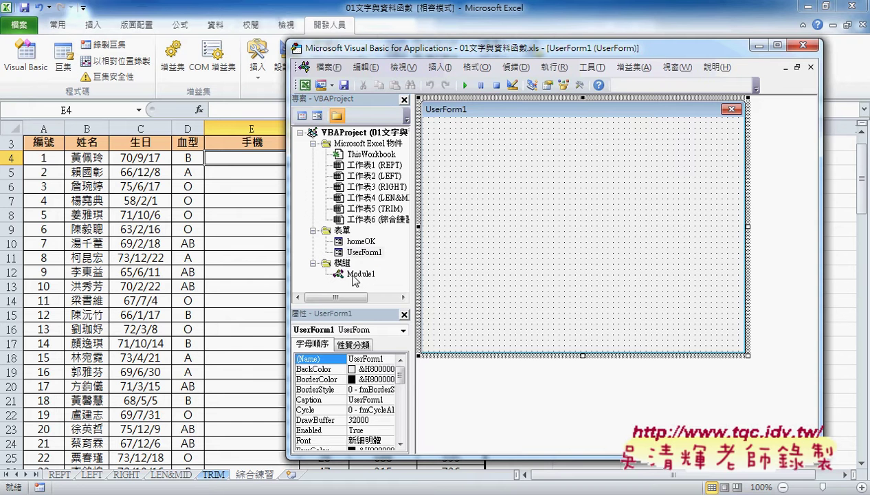
left_click(361, 274)
double_click(360, 274)
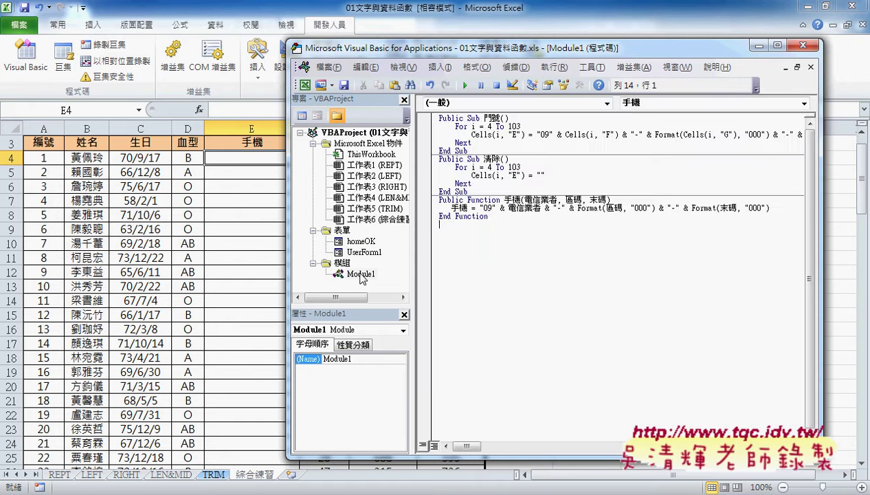
left_click(812, 67)
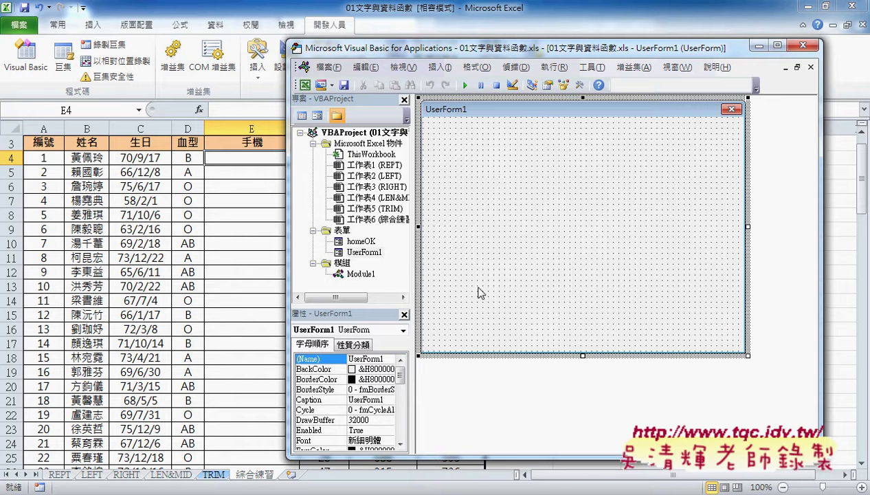
left_click(367, 252)
right_click(378, 198)
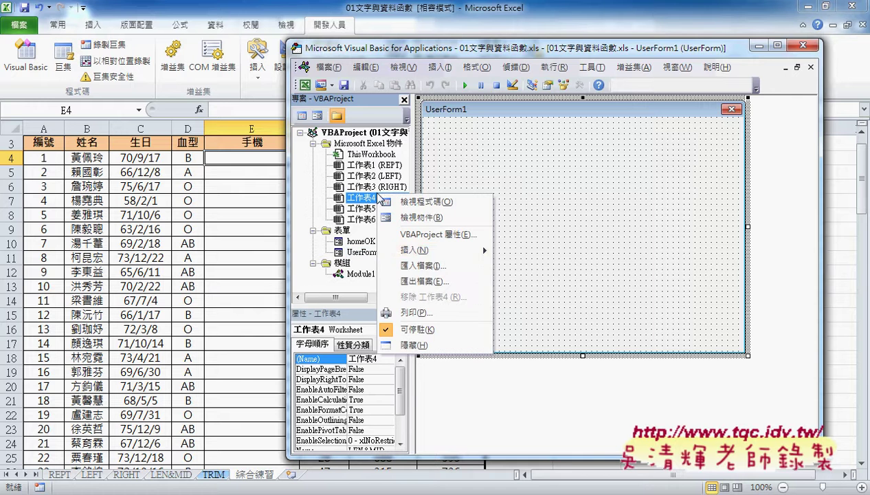
mouse_move(412, 250)
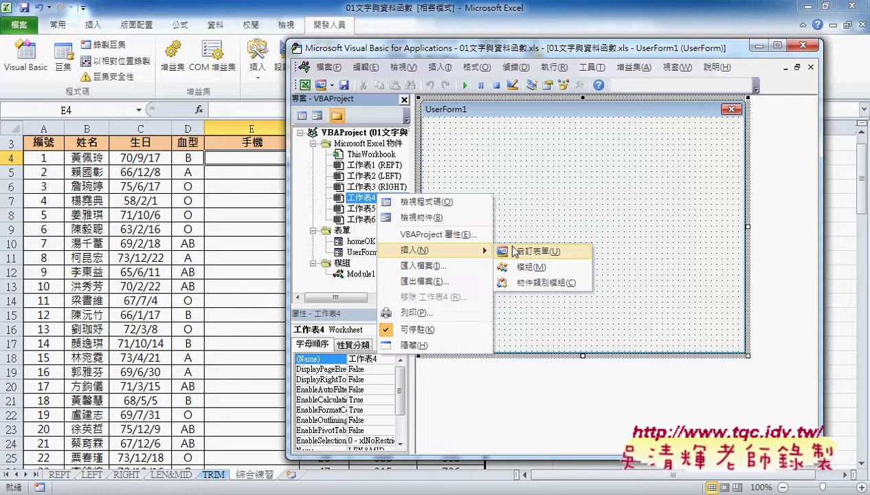
left_click(545, 199)
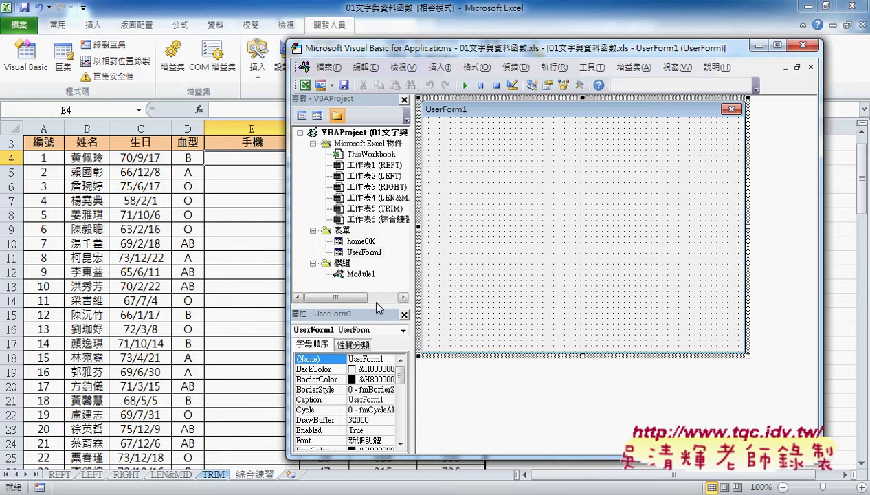
Set the form's (Name) to home and its Caption to 會員系統.
left_click_drag(380, 285, 380, 260)
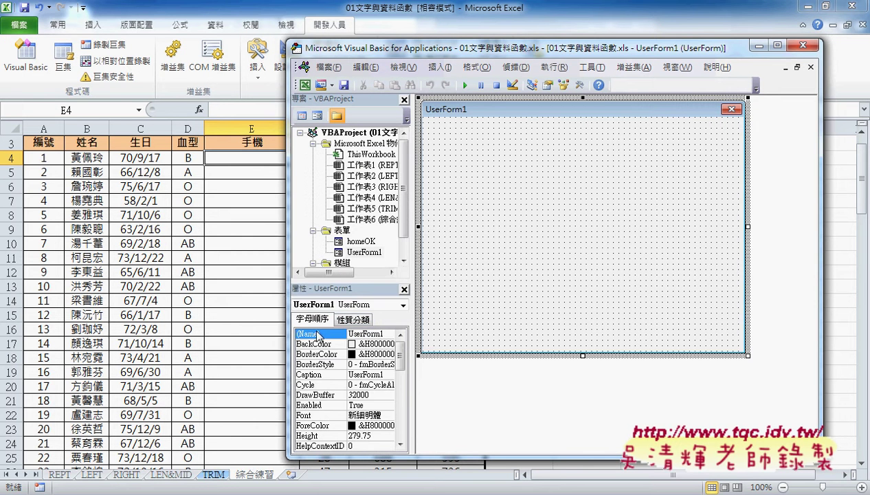
left_click(394, 334)
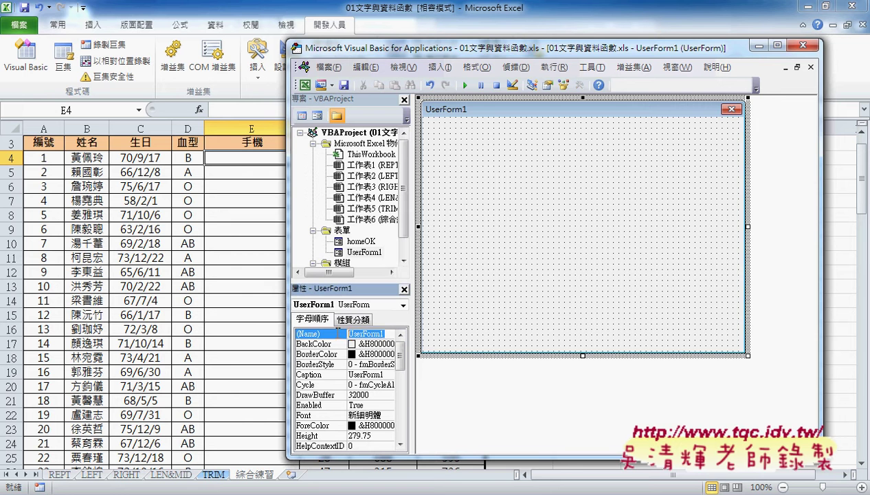
type("home")
key("Return")
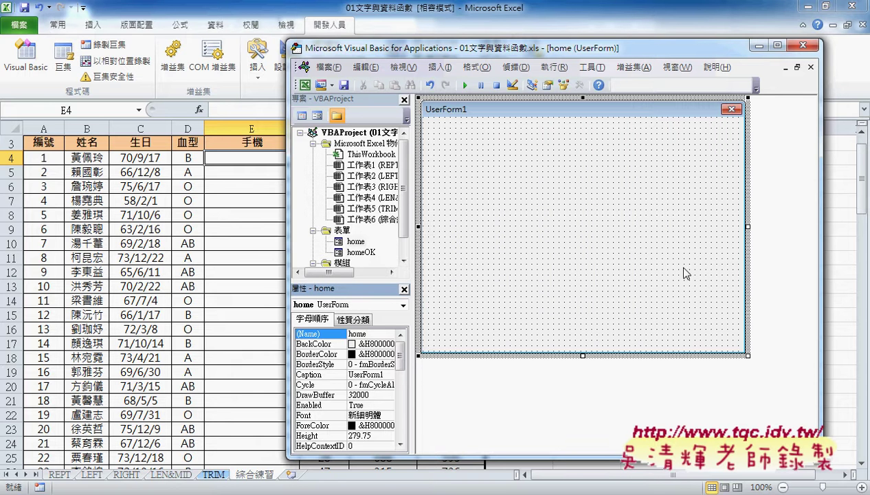
left_click(305, 375)
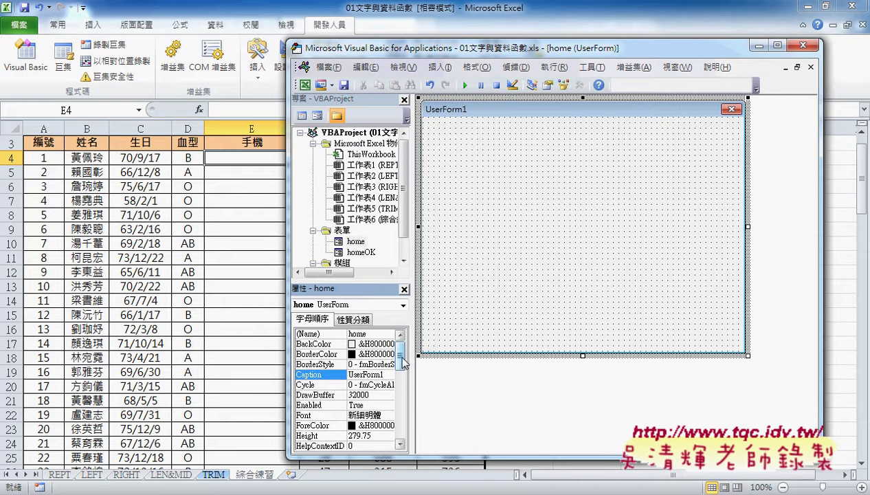
mouse_move(402, 358)
left_mouse_down()
mouse_move(396, 372)
mouse_move(398, 347)
left_mouse_up()
left_click(350, 374)
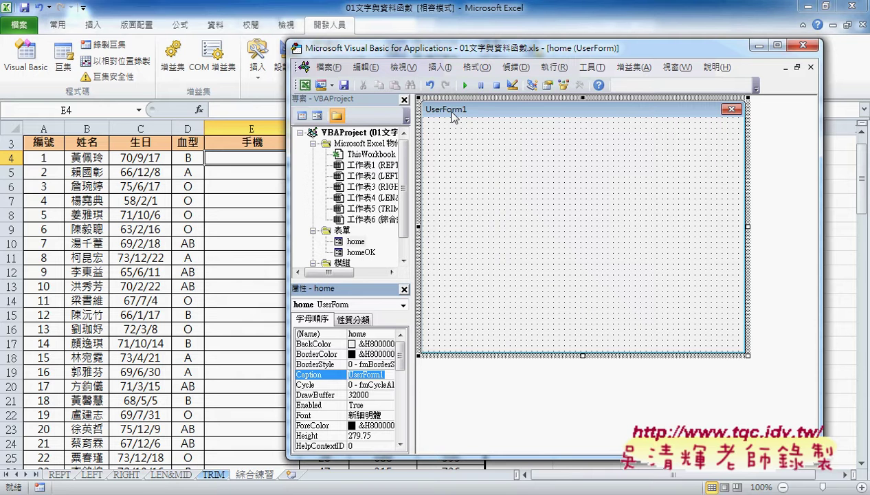
type("會員系")
type("統")
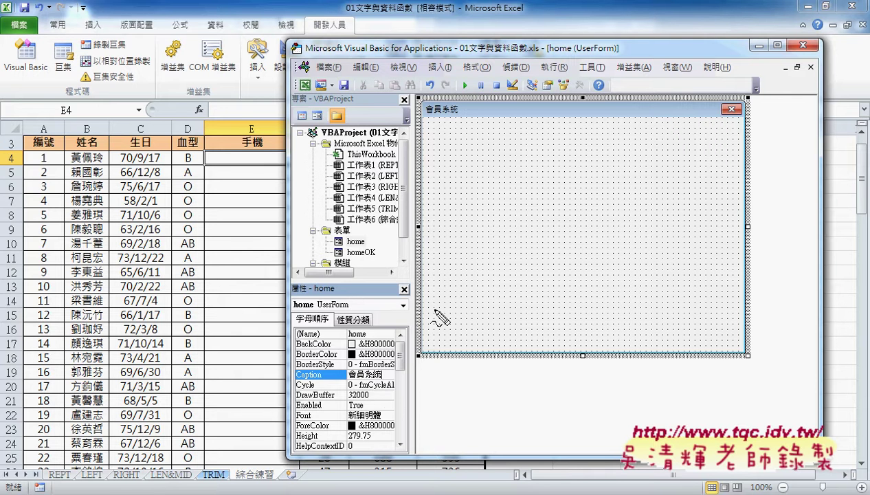
Annotate the Caption setting, the 會員系統 title and the name home, then clear the marks.
mouse_move(382, 383)
left_mouse_down()
mouse_move(292, 382)
mouse_move(400, 375)
left_mouse_up()
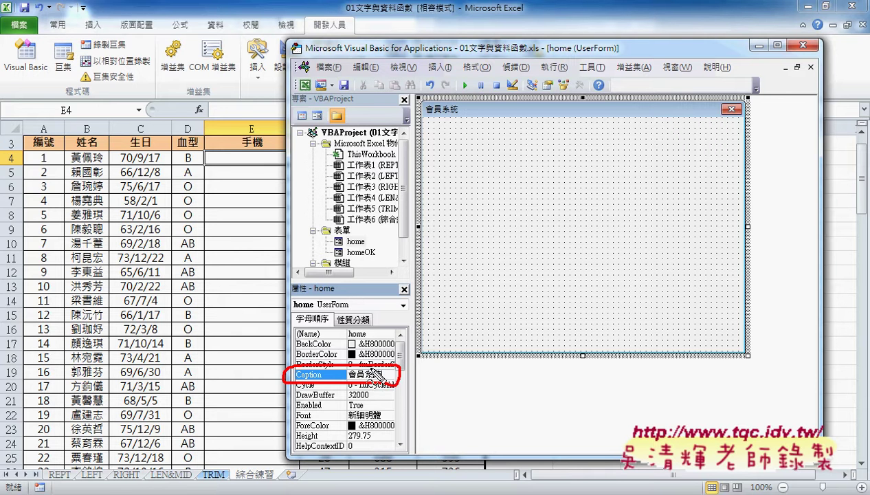
left_click_drag(454, 100, 459, 118)
mouse_move(371, 361)
left_mouse_down()
mouse_move(446, 148)
mouse_move(440, 163)
left_mouse_up()
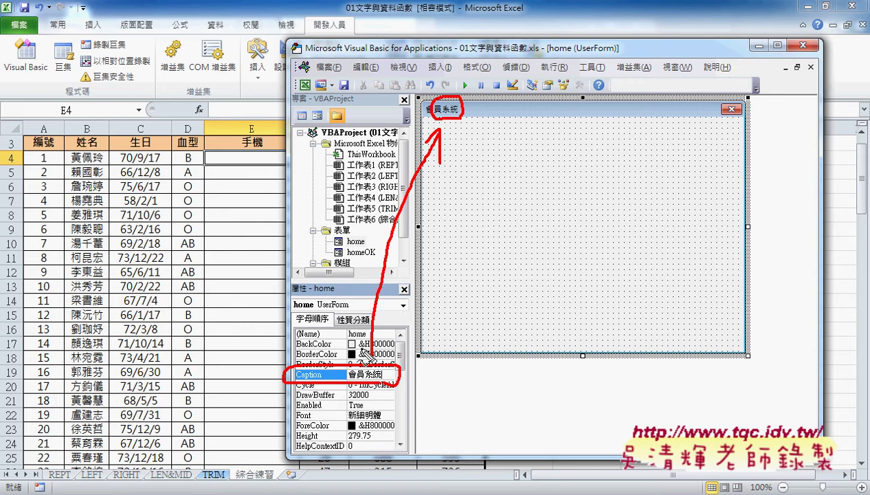
left_click_drag(346, 338, 366, 337)
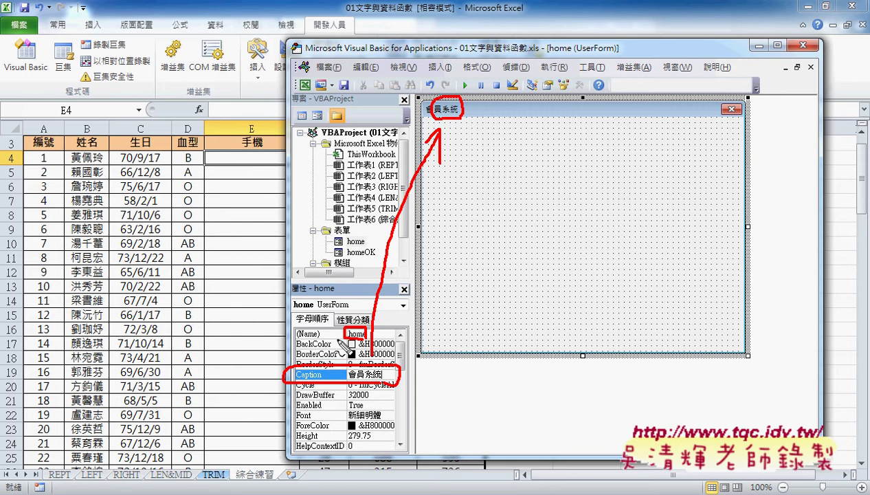
left_click_drag(282, 333, 287, 376)
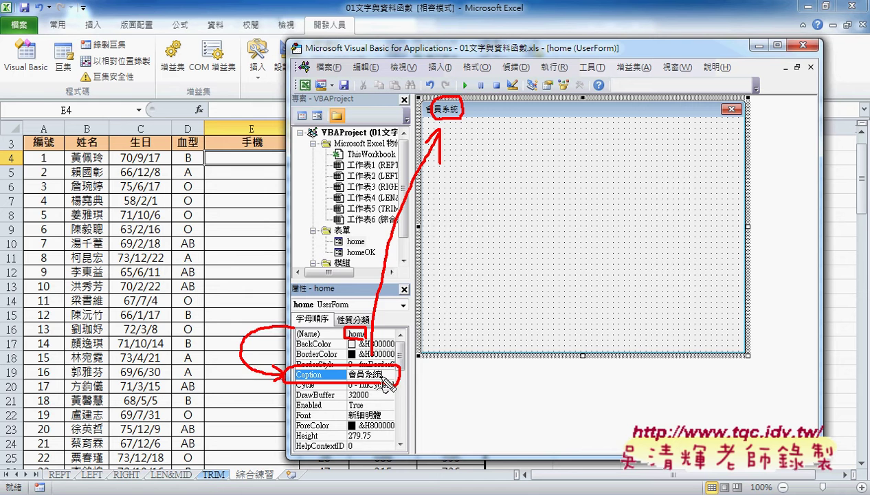
key("Escape")
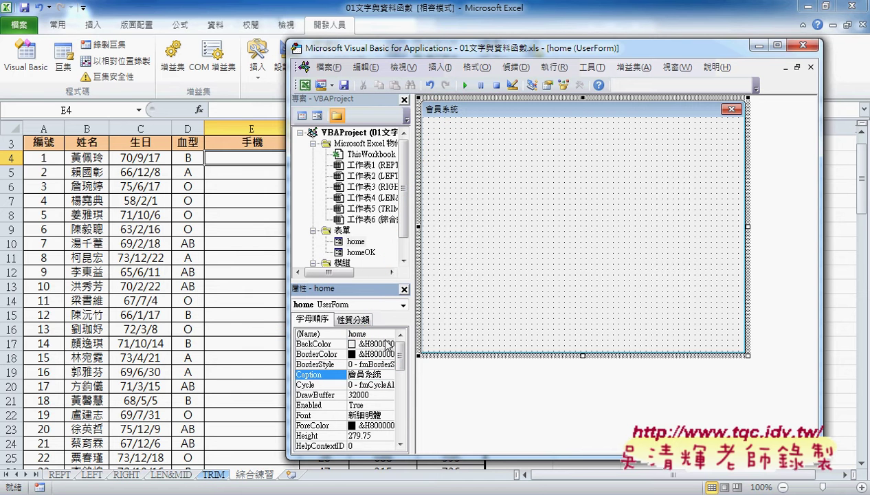
double_click(361, 253)
left_click(464, 142)
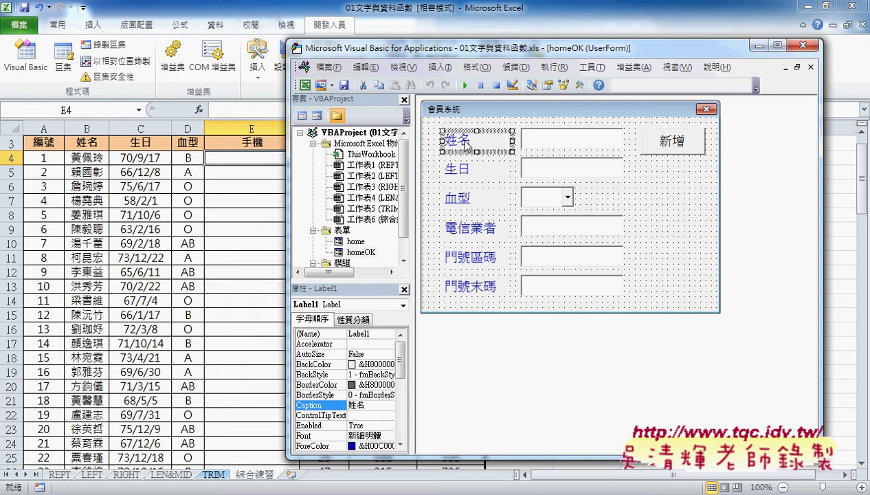
left_click(465, 286)
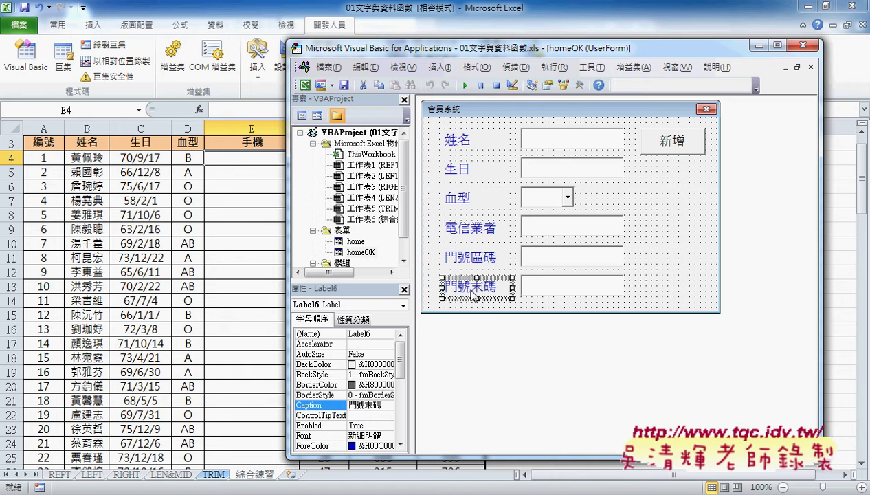
left_click(562, 144)
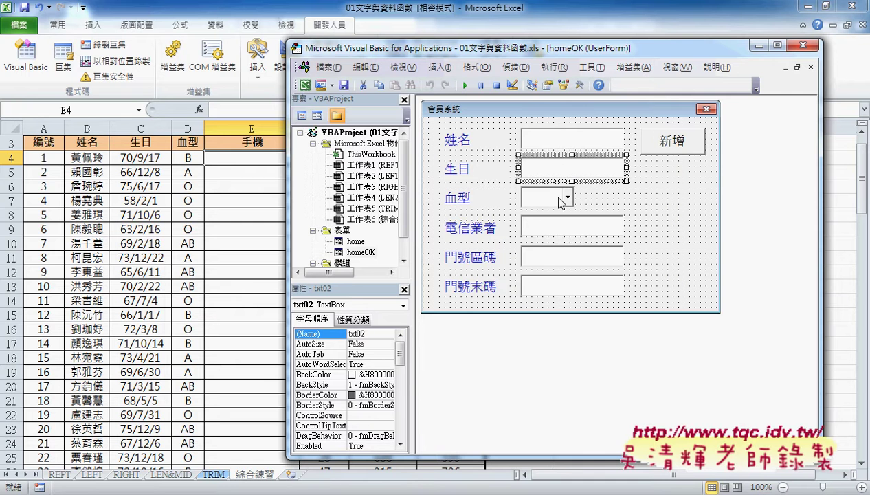
left_click(560, 200)
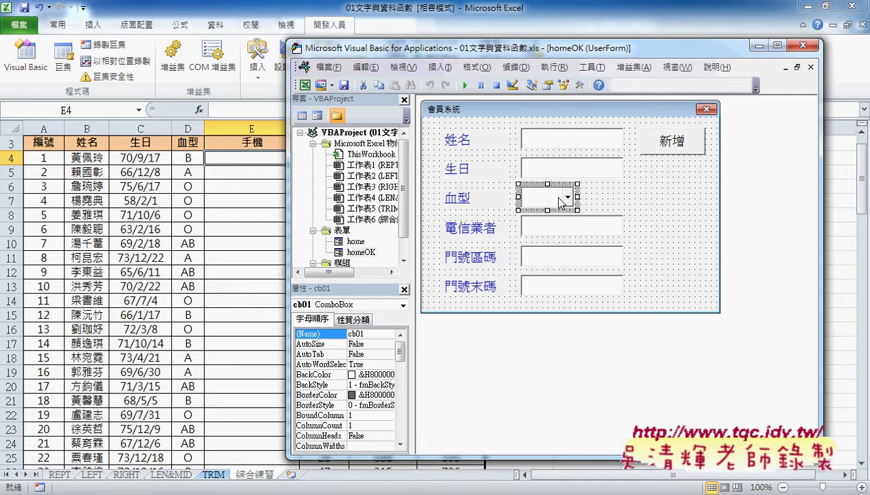
left_click(698, 151)
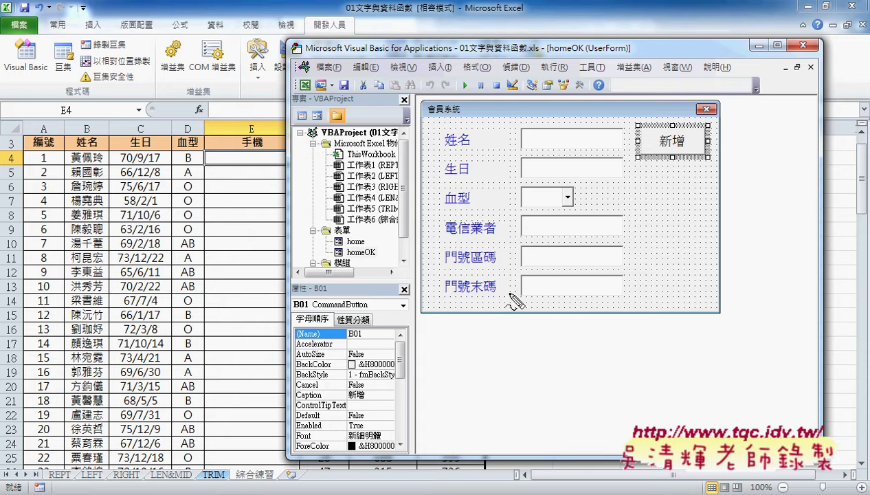
mouse_move(495, 300)
left_mouse_down()
mouse_move(442, 301)
mouse_move(513, 251)
mouse_move(481, 127)
left_mouse_up()
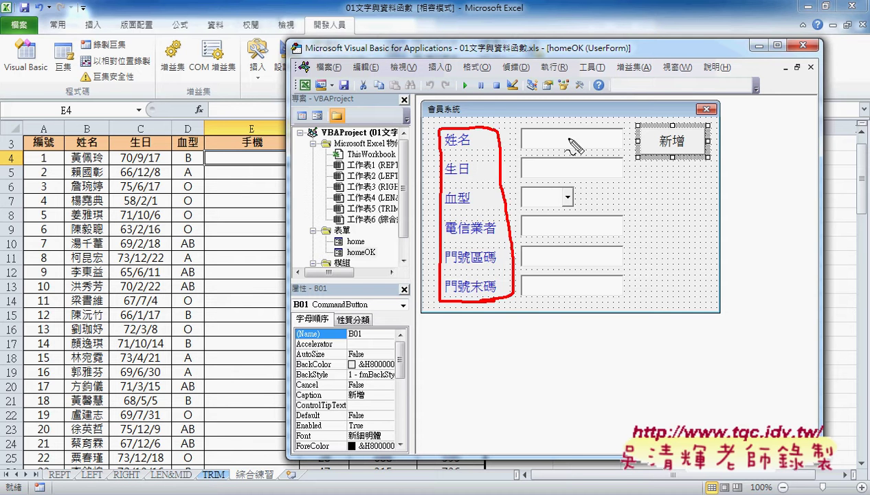
left_click_drag(509, 110, 514, 303)
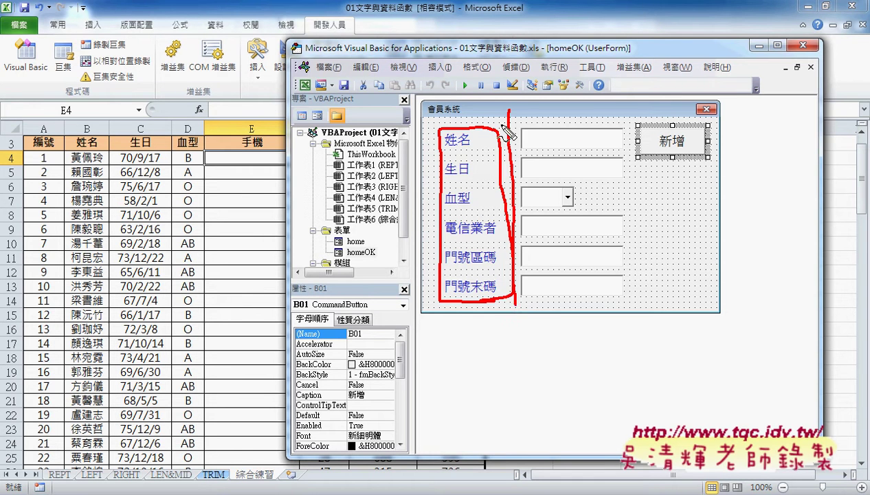
mouse_move(515, 105)
left_mouse_down()
mouse_move(632, 115)
mouse_move(527, 301)
left_mouse_up()
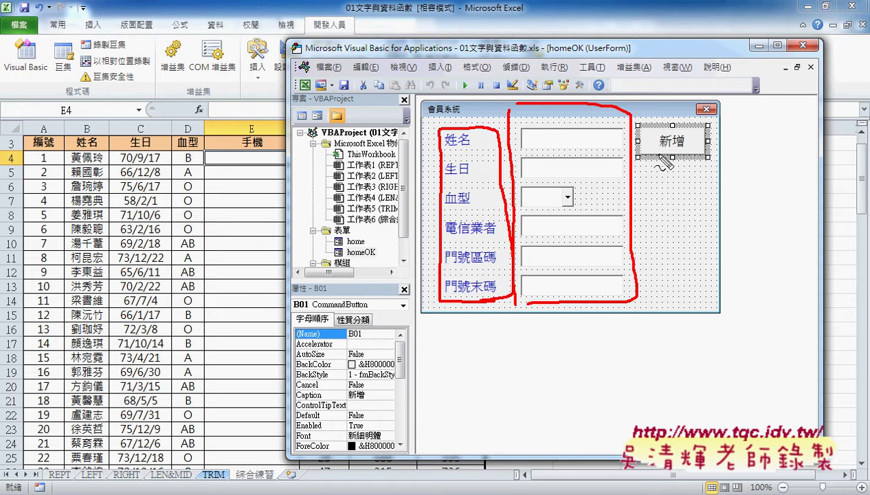
key("Escape")
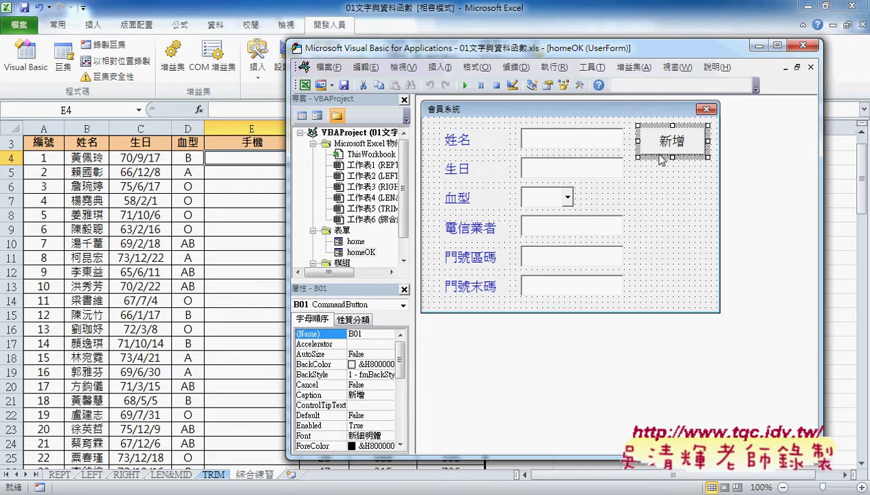
double_click(355, 241)
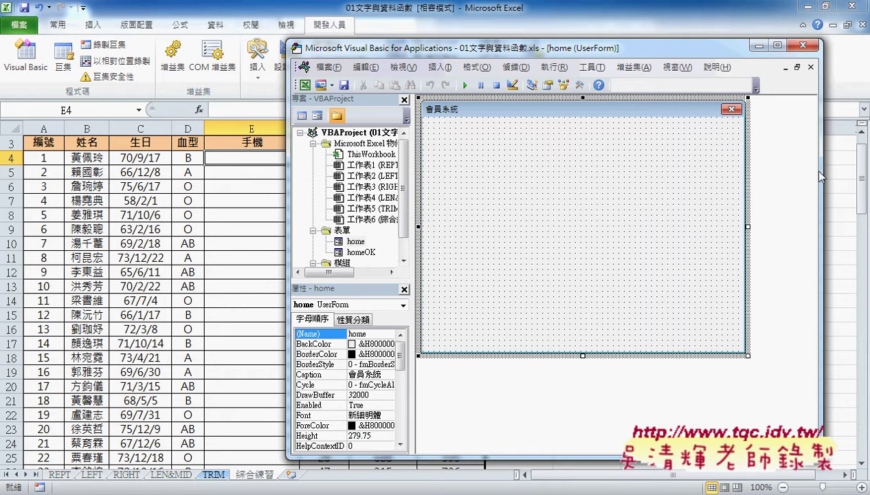
Draw a Label near the form's top-left and set its Caption to 姓名.
left_click(579, 86)
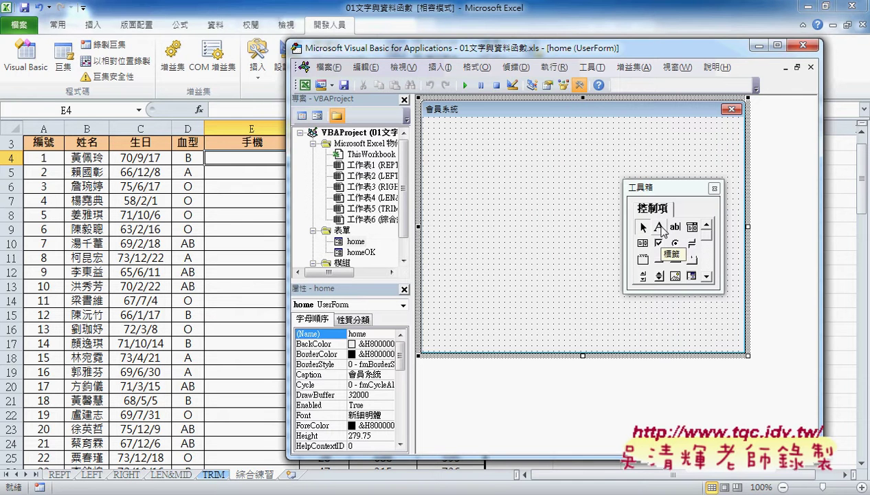
left_click(660, 227)
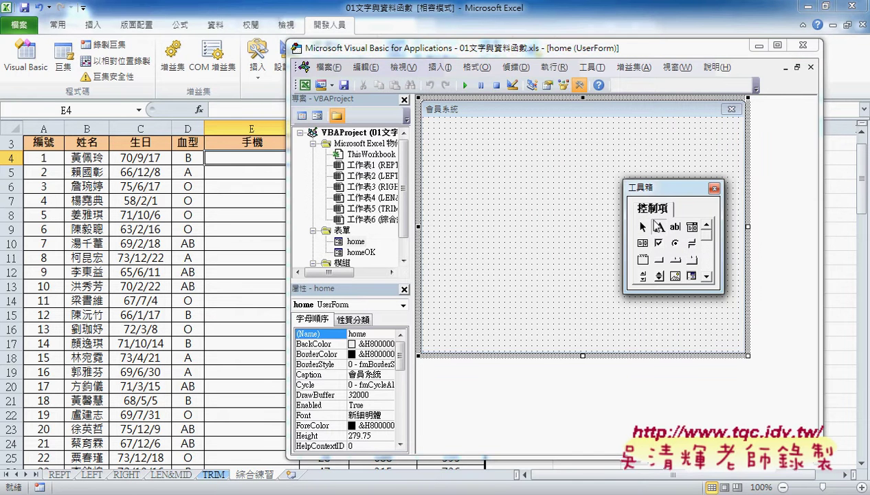
left_click_drag(447, 141, 534, 174)
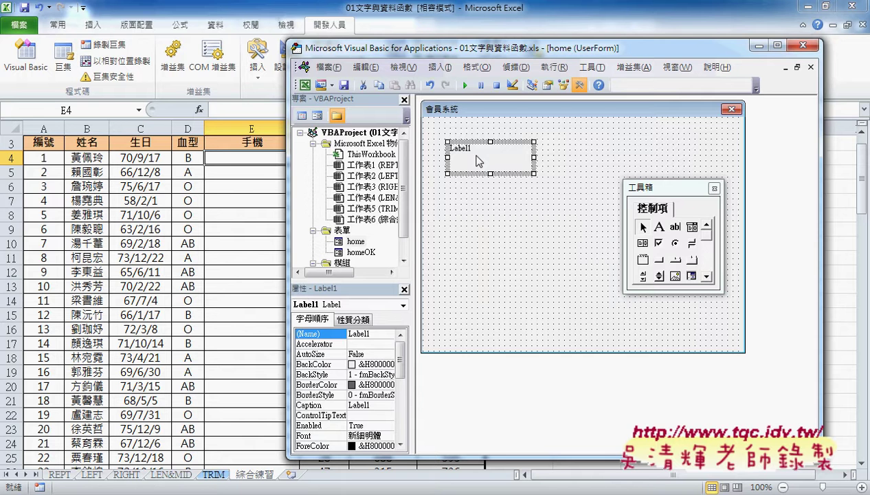
left_click(314, 406)
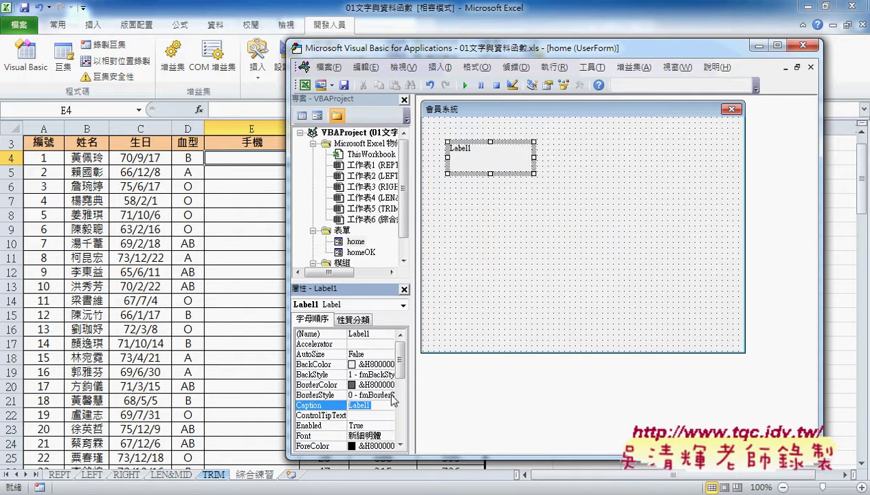
type("性ㄇㄧ")
type("名")
key("Down")
key("Return")
key("Return")
key("Return")
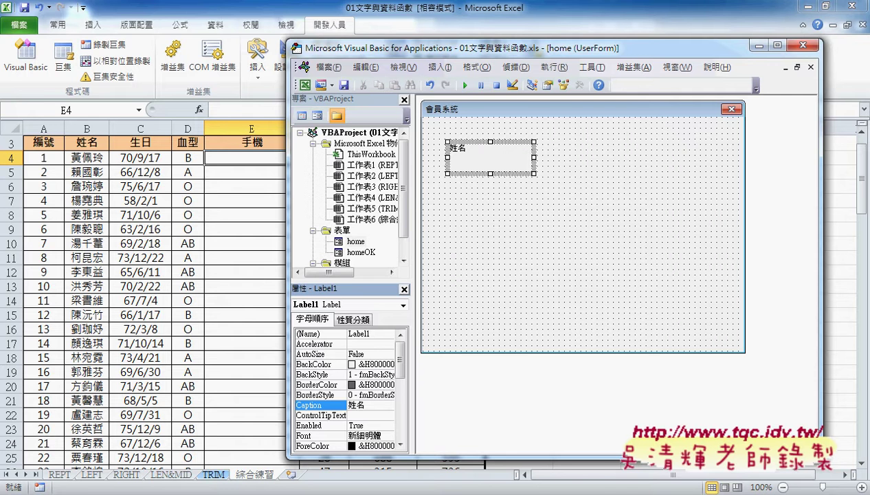
Enlarge the 姓名 label's font to 14 points, then adjust to another larger size.
left_click(319, 436)
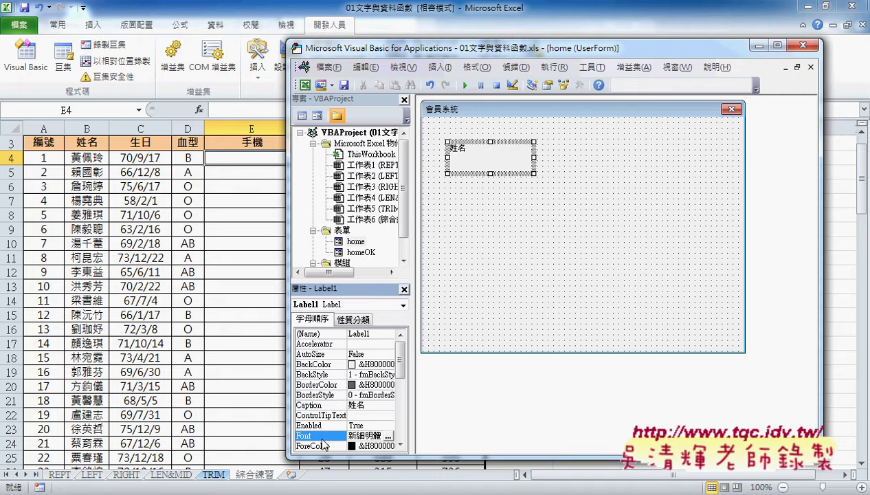
left_click(389, 436)
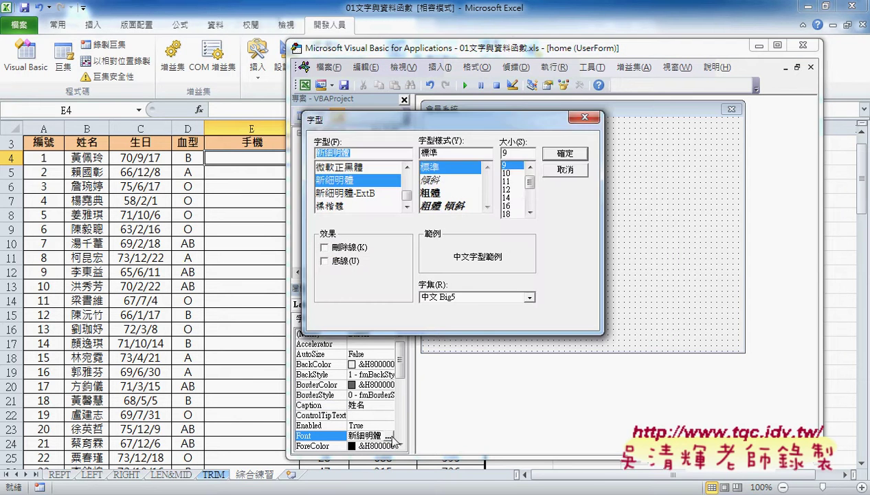
left_click(512, 198)
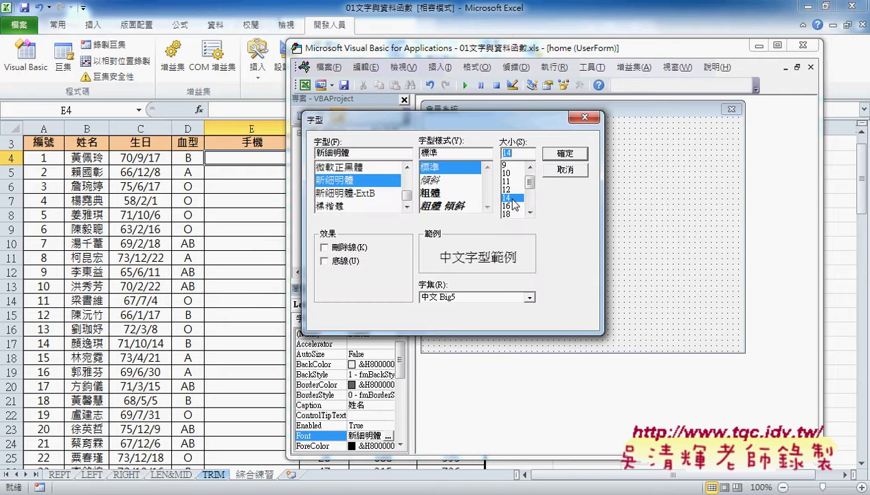
left_click(558, 154)
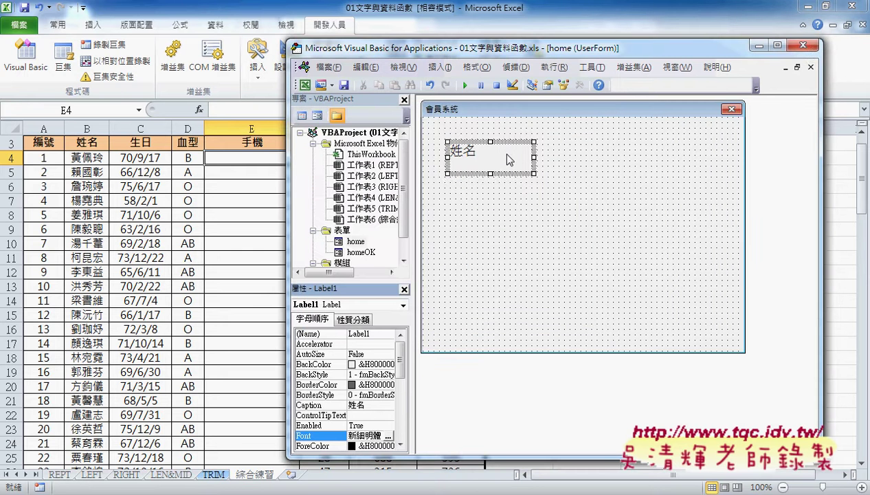
left_click(388, 435)
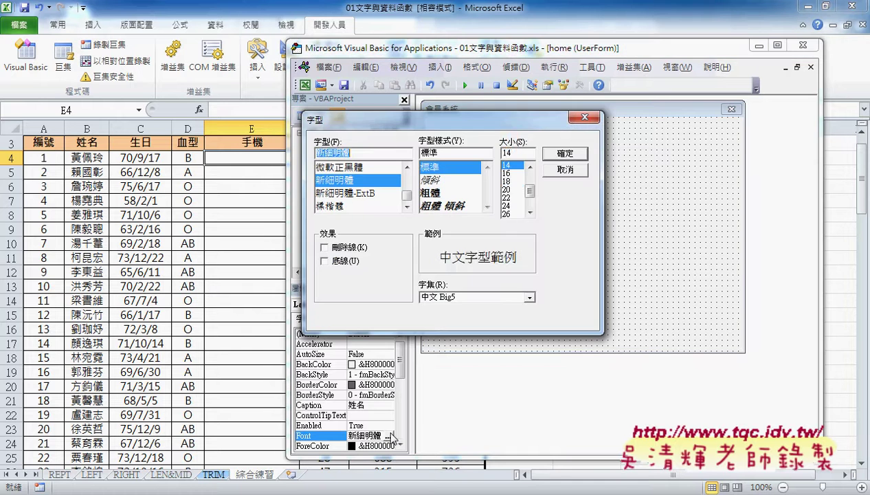
left_click(508, 182)
left_click(564, 154)
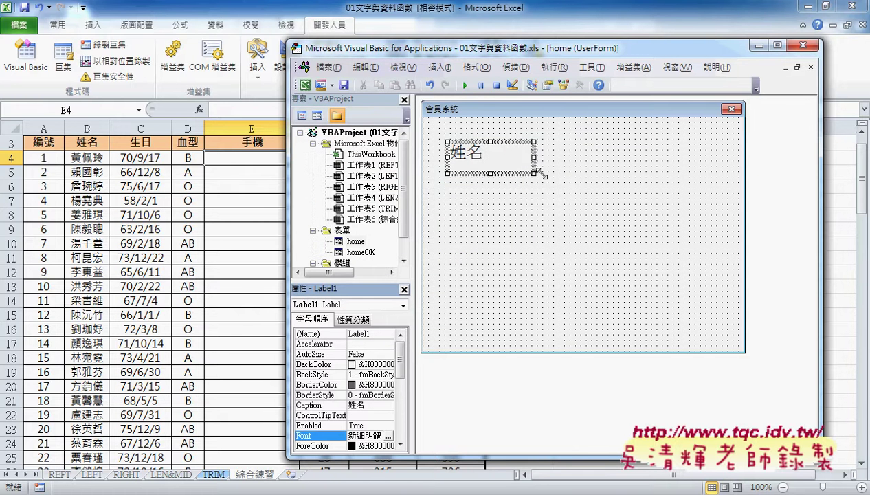
Resize the 姓名 label's box to be narrower and shorter.
left_click(533, 157)
mouse_move(533, 157)
left_mouse_down()
mouse_move(506, 156)
mouse_move(519, 158)
left_mouse_up()
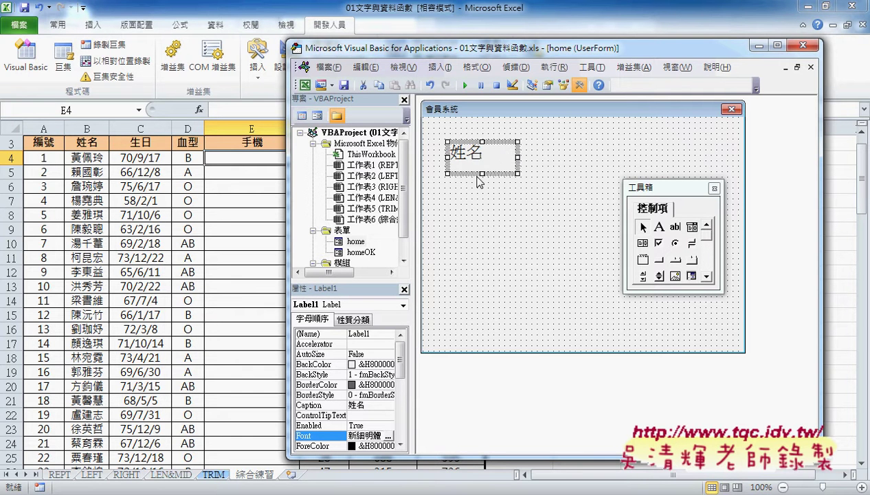
left_click_drag(466, 175, 481, 167)
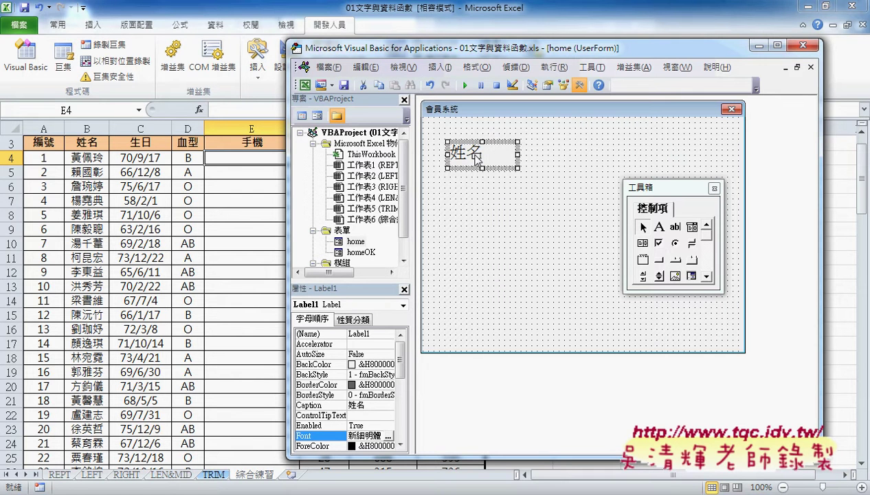
Give the 姓名 label blue text from the ForeColor Palette, then reselect the label on the form.
left_click(311, 446)
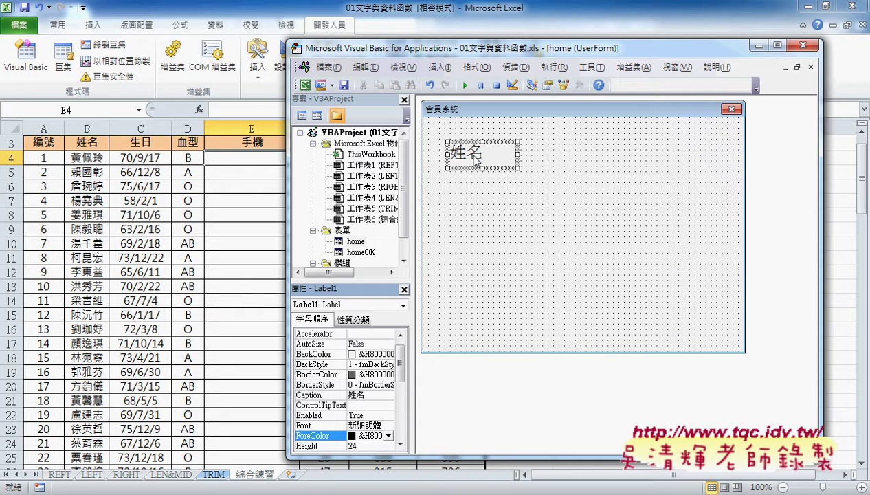
left_click(389, 435)
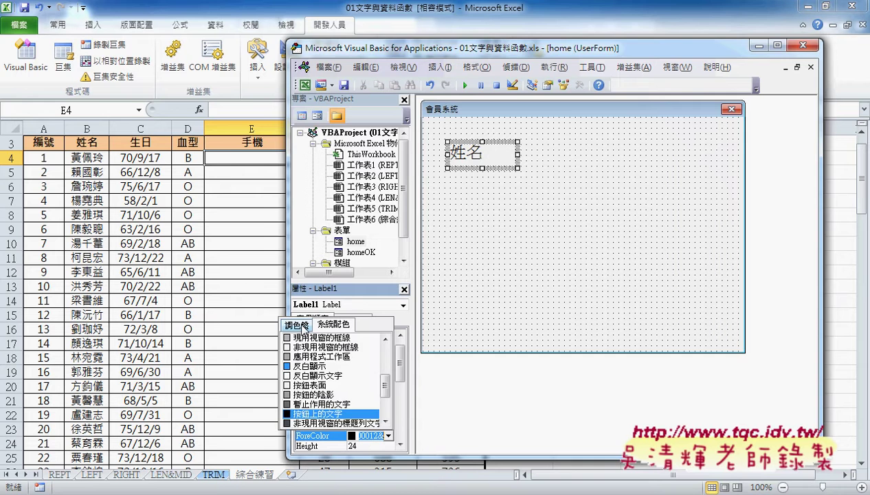
left_click(305, 327)
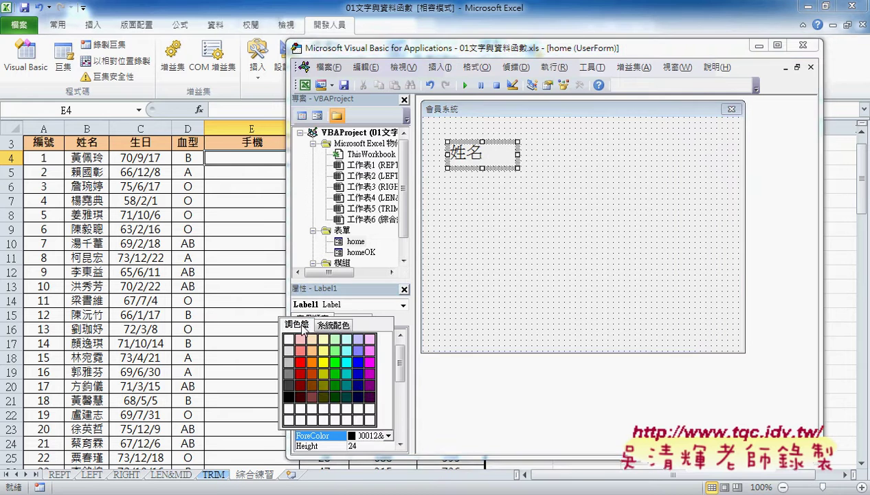
left_click(357, 375)
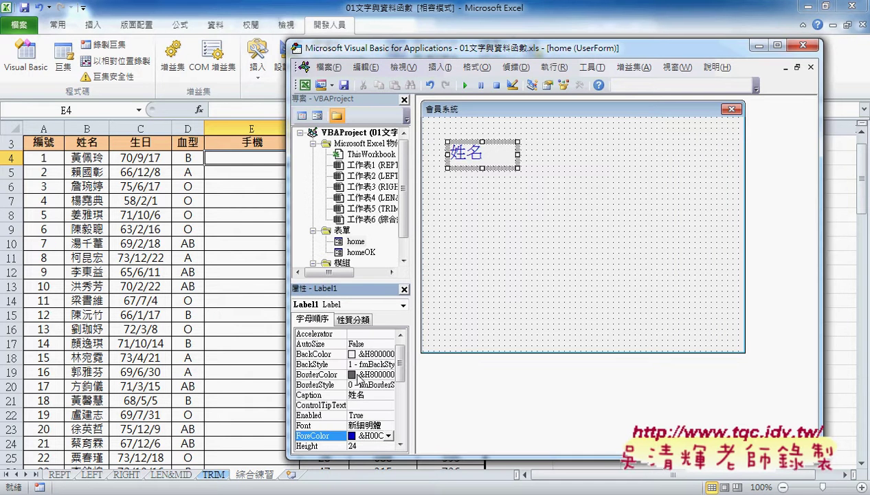
left_click(482, 167)
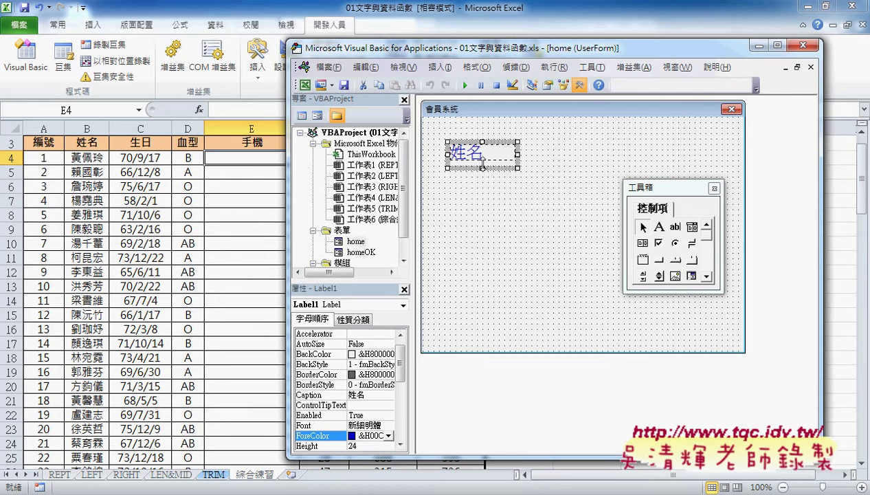
left_click(512, 204)
left_click(487, 160)
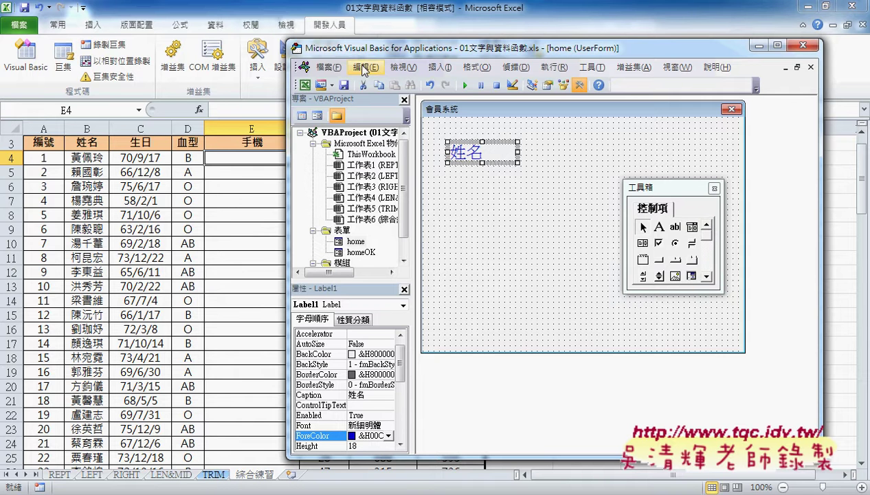
Ctrl-drag copies of the blue 姓名 label into a column of six labels, nudging some sideways.
left_click_drag(380, 55, 567, 55)
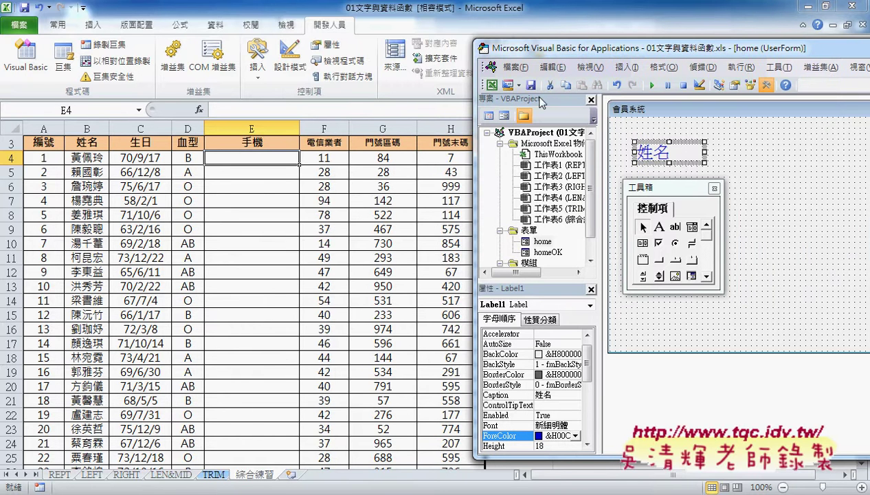
left_click_drag(550, 49, 227, 53)
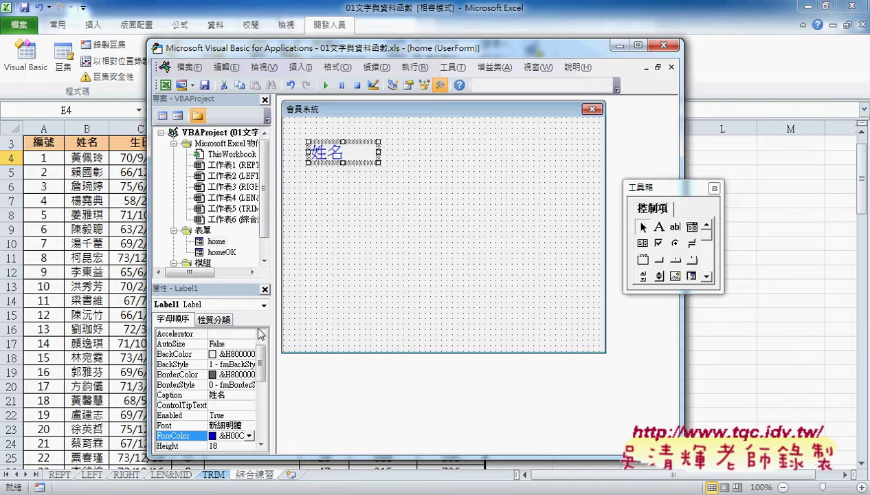
left_click(179, 396)
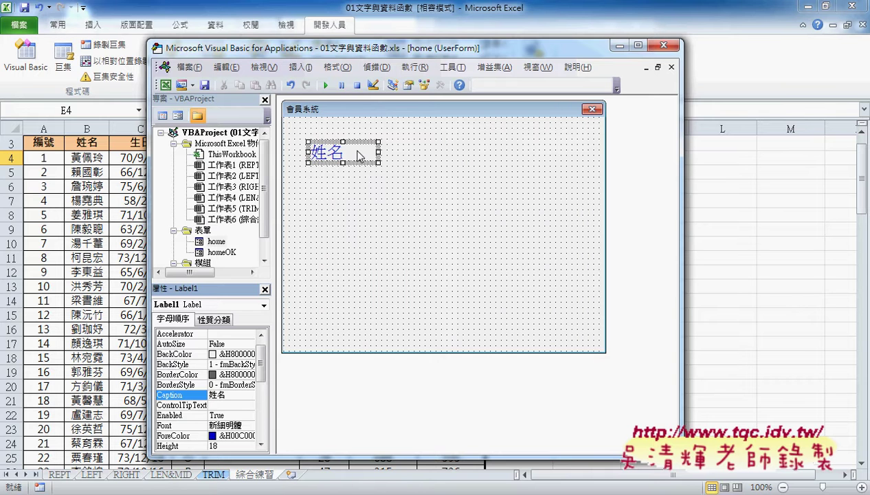
left_click_drag(359, 156, 359, 184)
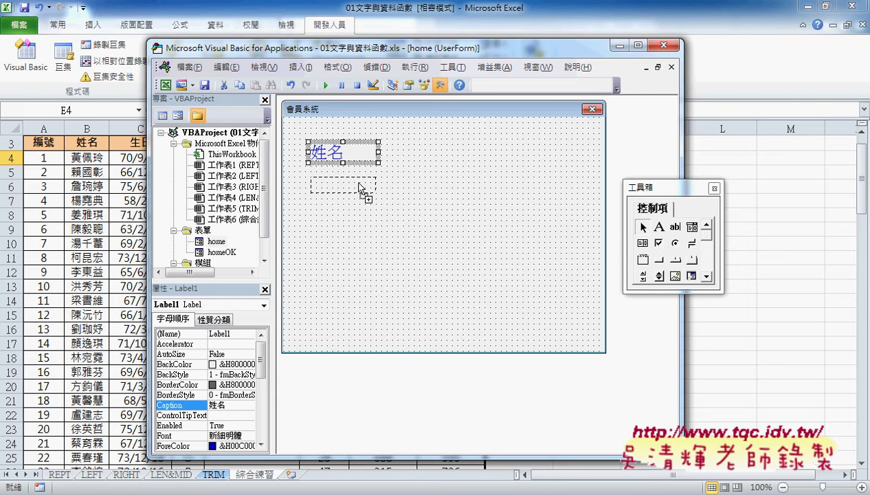
left_click_drag(359, 186, 364, 320)
left_click(472, 307)
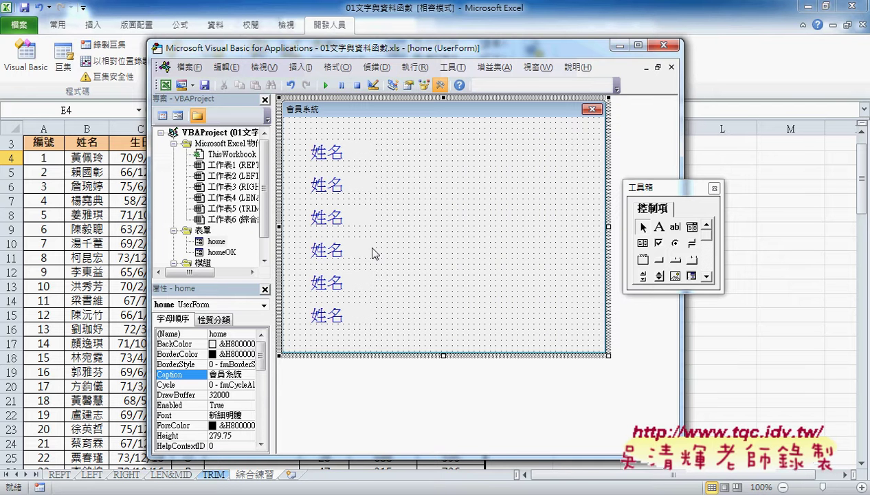
mouse_move(345, 195)
left_mouse_down()
mouse_move(337, 212)
mouse_move(349, 217)
left_mouse_up()
left_click_drag(347, 251, 336, 251)
mouse_move(361, 294)
left_mouse_down()
mouse_move(378, 298)
mouse_move(348, 316)
left_mouse_up()
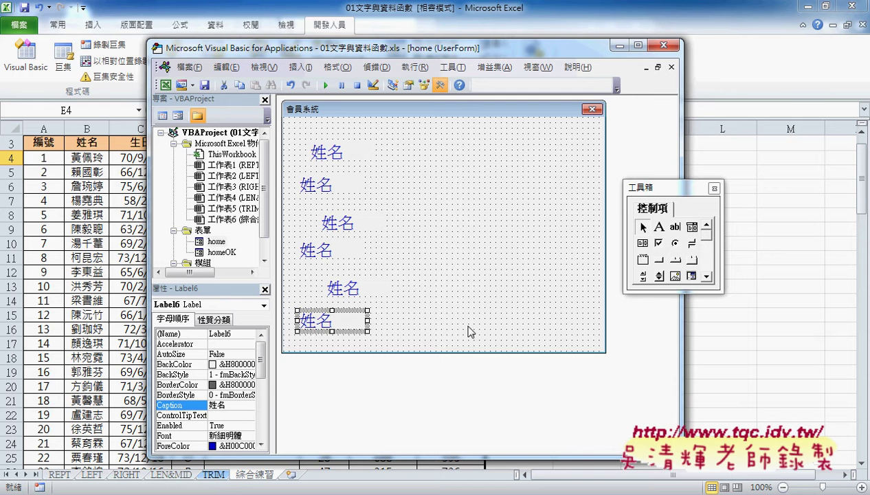
Change the second label's Caption to 生日 and check the remaining labels.
left_click(334, 192)
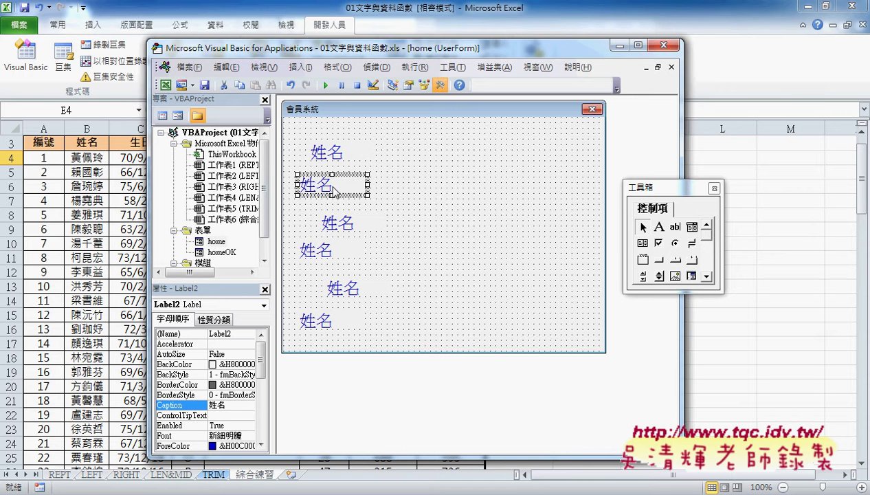
left_click(230, 405)
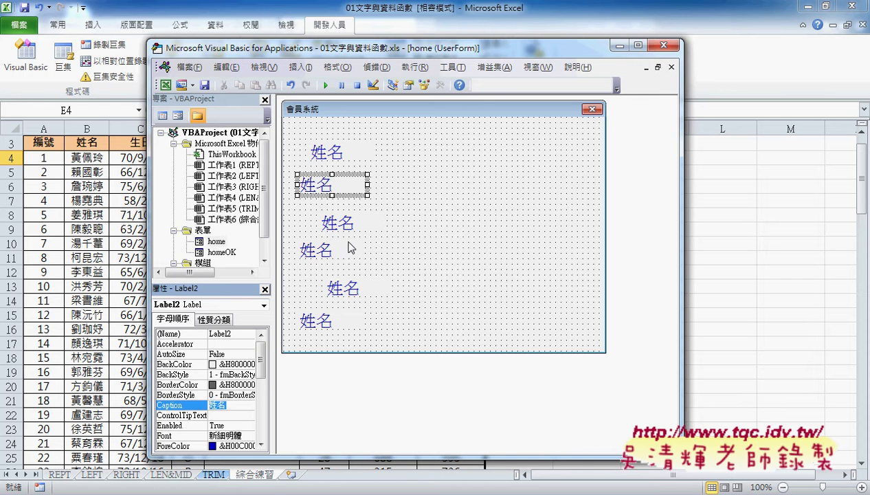
type("焦")
type("生日")
key("Return")
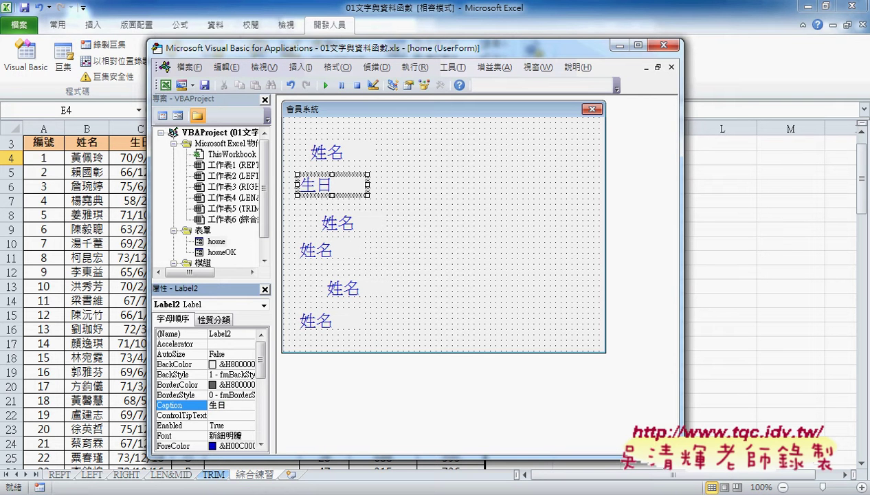
left_click(364, 217)
left_click(354, 246)
left_click(360, 285)
left_click(343, 322)
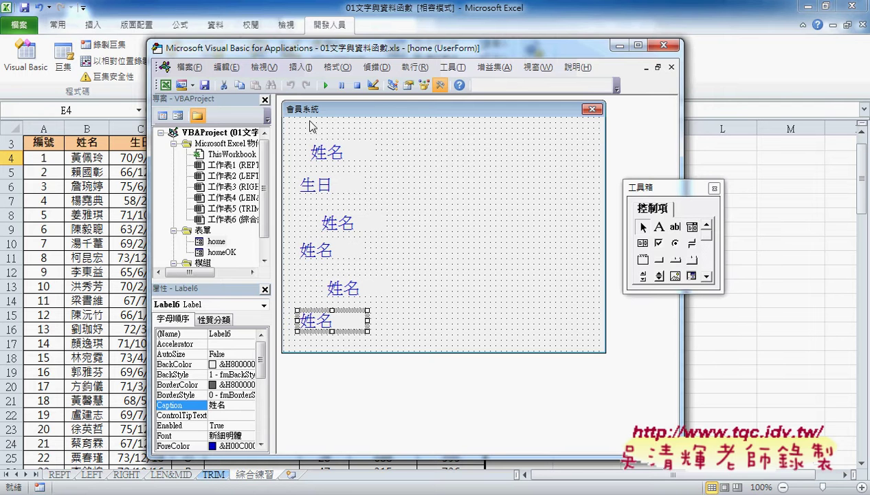
left_click(289, 127)
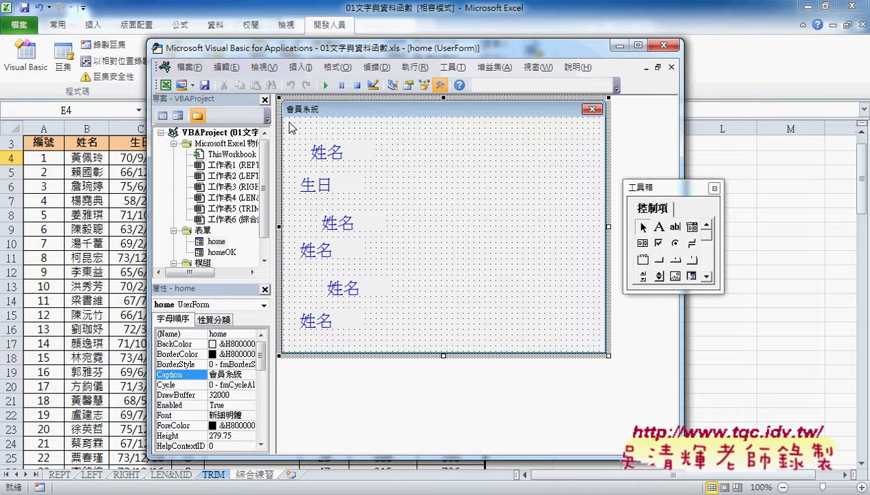
Select all six labels and align their left edges with Format > Align > Lefts.
left_click_drag(391, 313, 399, 349)
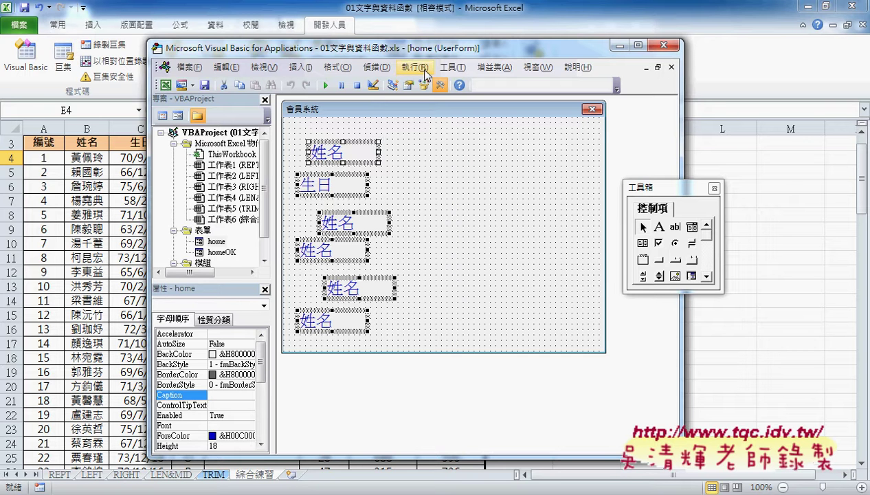
left_click(342, 68)
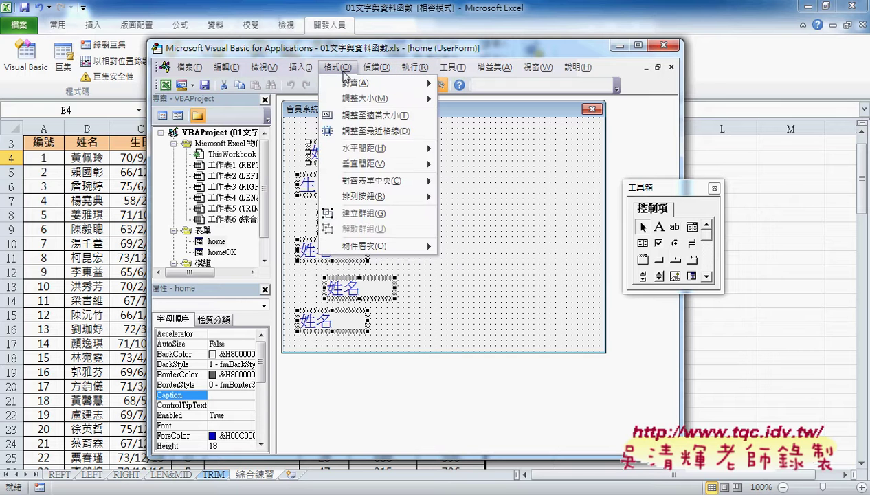
mouse_move(347, 88)
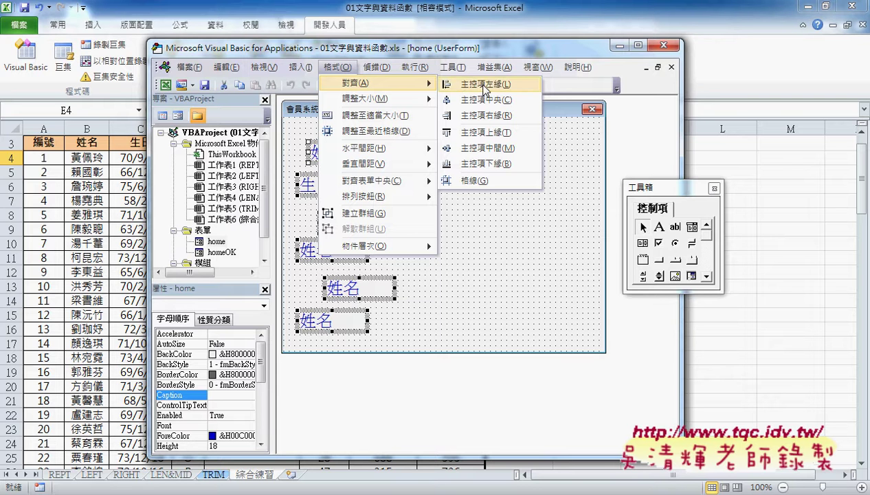
left_click(485, 85)
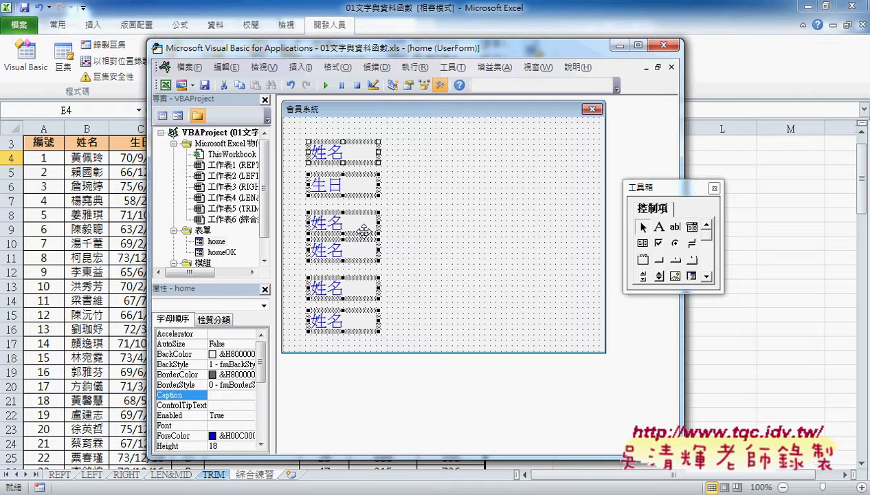
Make the labels' vertical spacing equal with Format > Vertical Spacing > Make Equal.
left_click(336, 67)
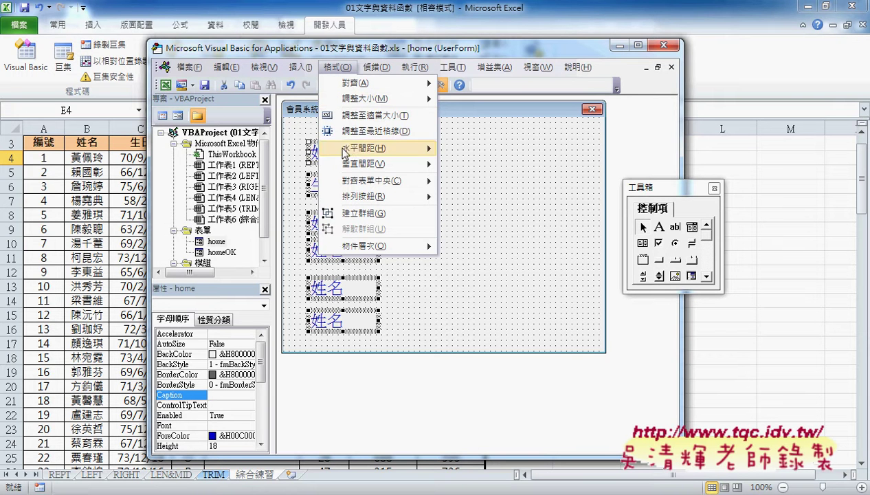
mouse_move(346, 164)
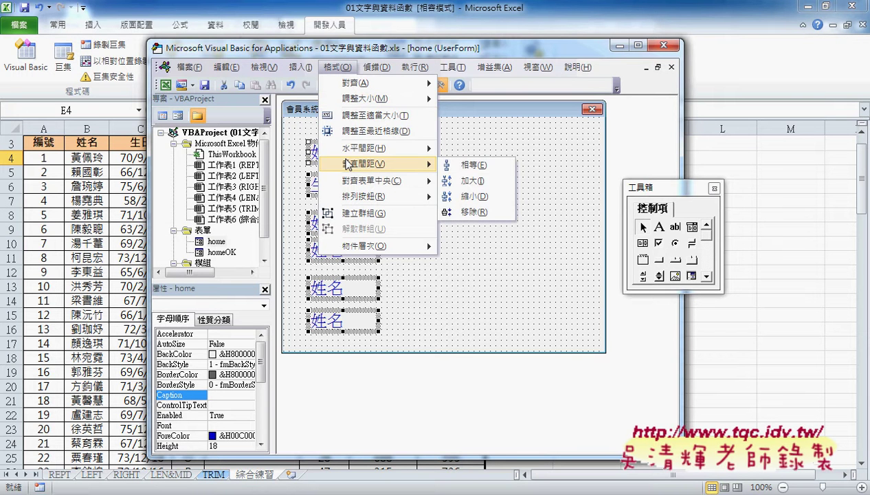
left_click(480, 170)
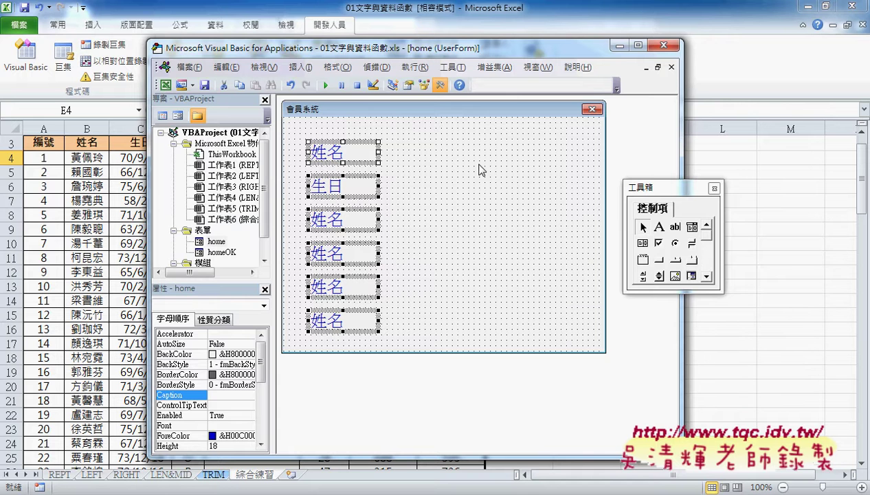
double_click(220, 253)
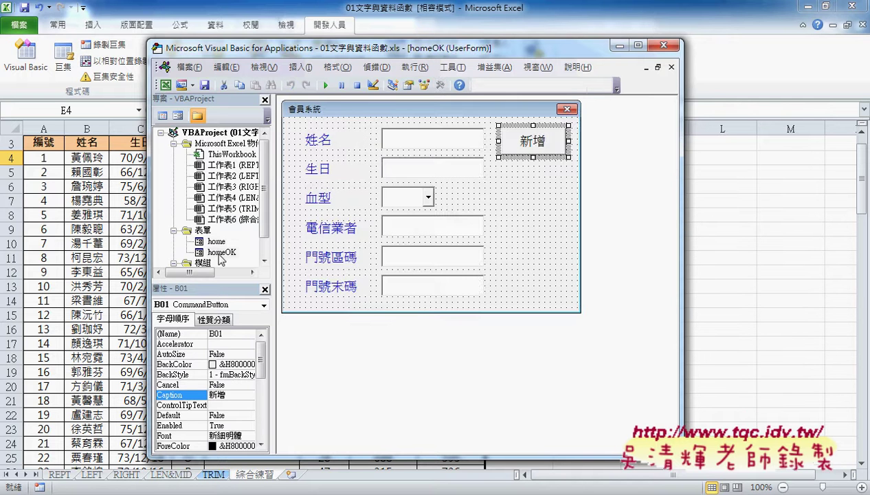
left_click(323, 174)
left_click(327, 199)
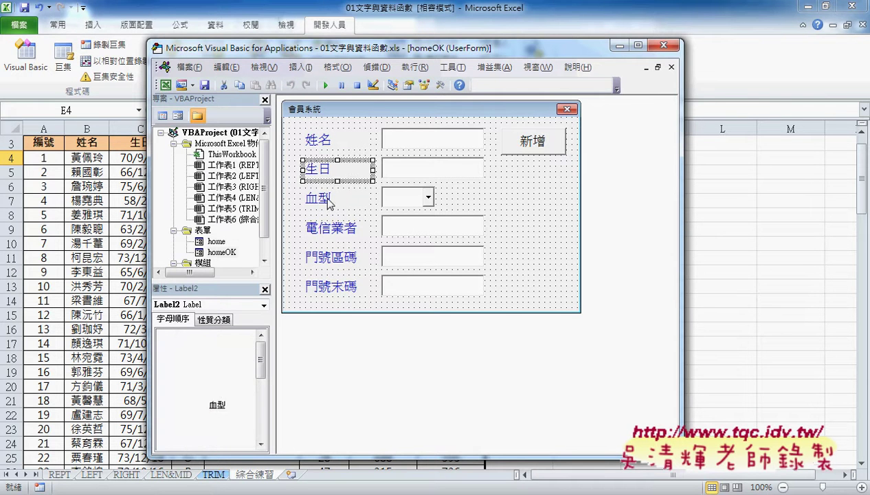
left_click(333, 232)
left_click(331, 261)
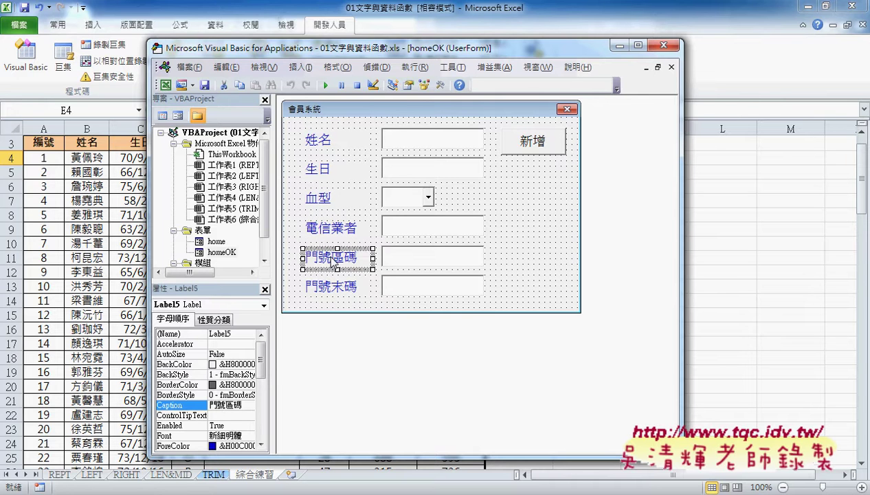
left_click(335, 289)
double_click(217, 241)
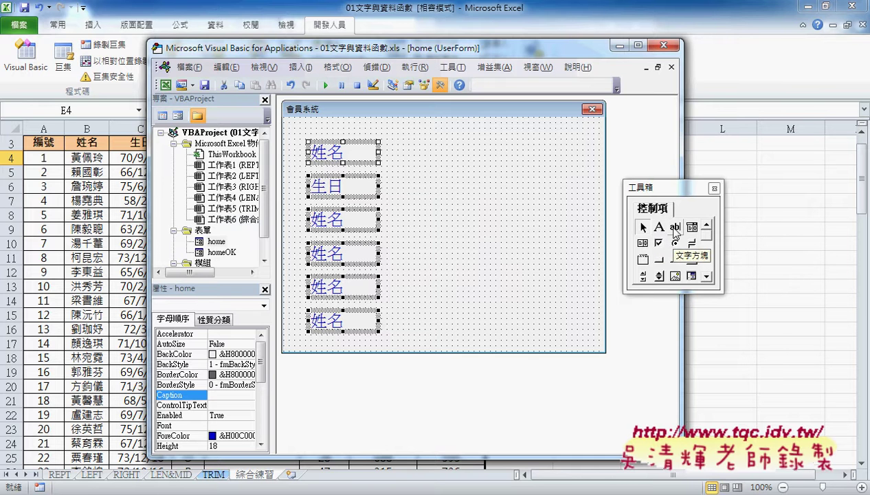
Draw a text box beside 姓名 and copy it down beside 生日.
left_click(674, 227)
mouse_move(393, 140)
left_mouse_down()
mouse_move(445, 160)
mouse_move(500, 166)
mouse_move(490, 166)
left_mouse_up()
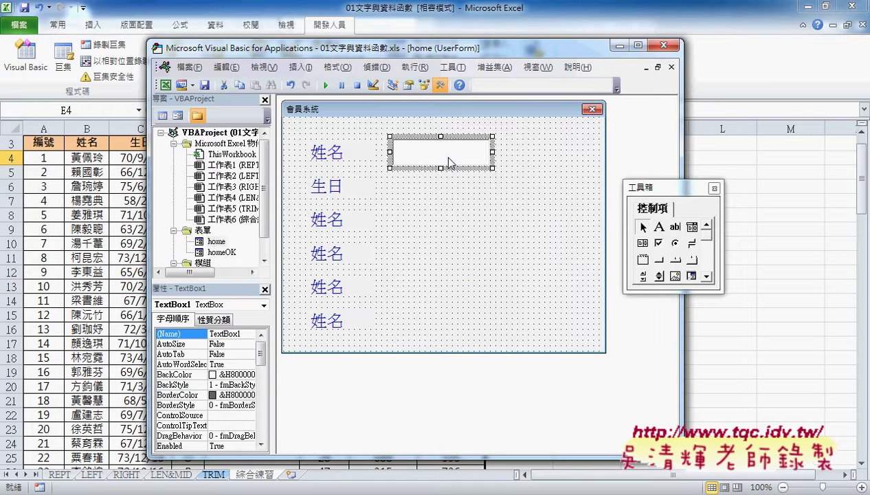
left_click(346, 189)
left_click_drag(441, 162, 443, 198)
left_click(341, 227)
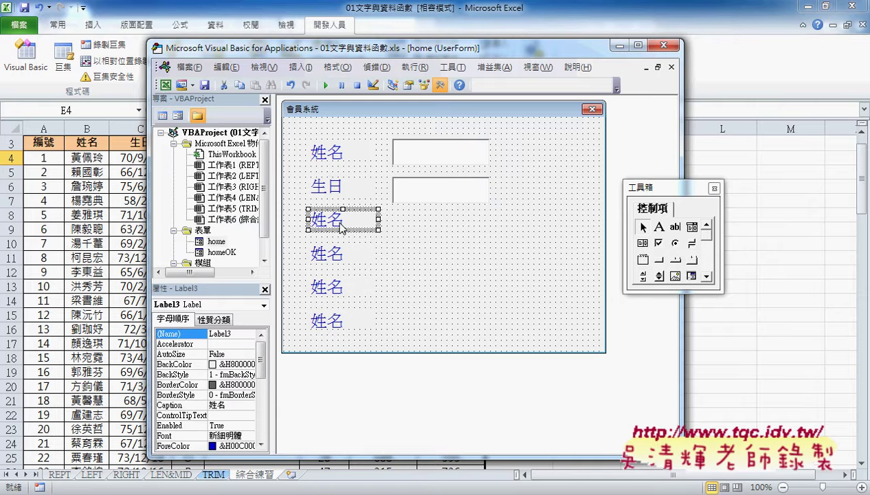
left_click(443, 194)
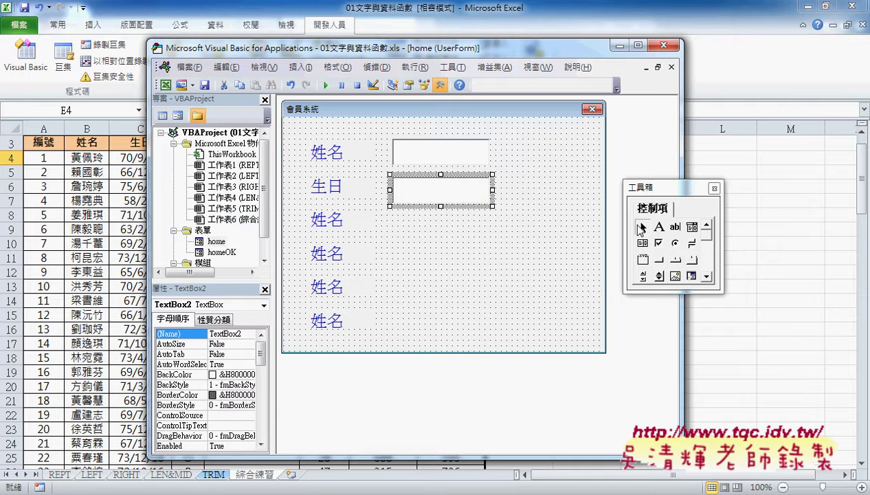
Add a combo box in row three and text box copies in rows four to six.
left_click(692, 228)
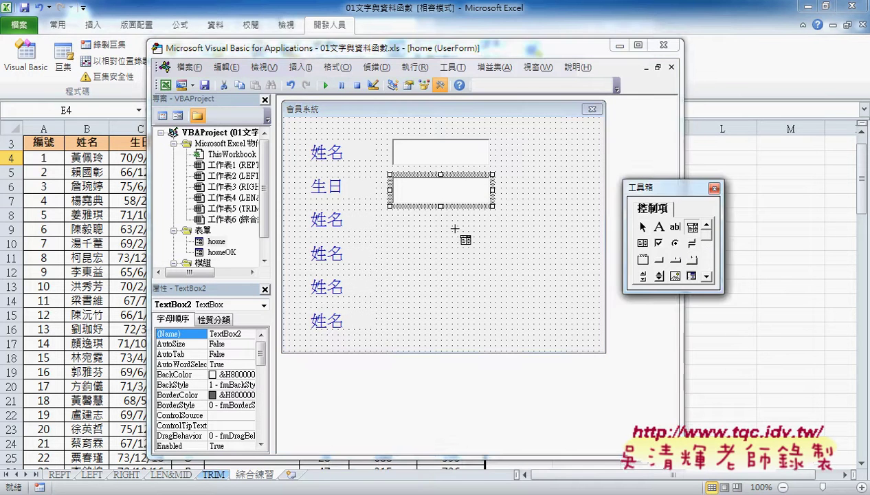
left_click_drag(393, 217, 466, 238)
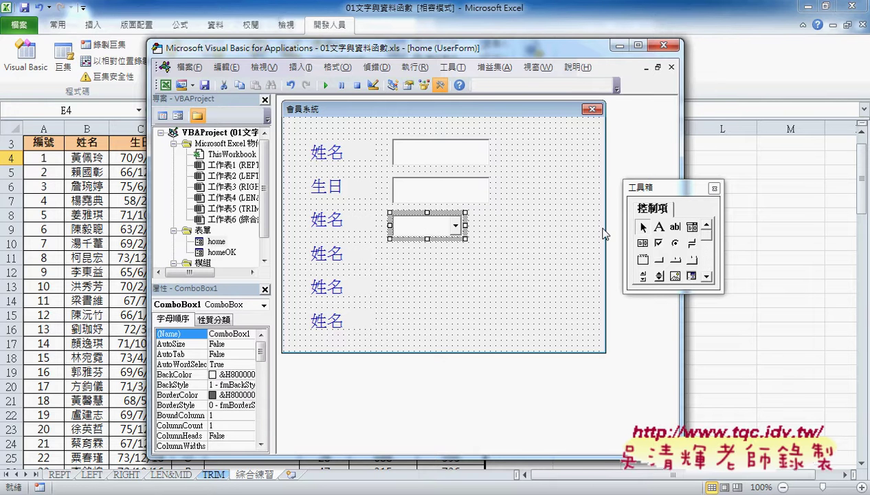
left_click_drag(450, 194, 453, 268)
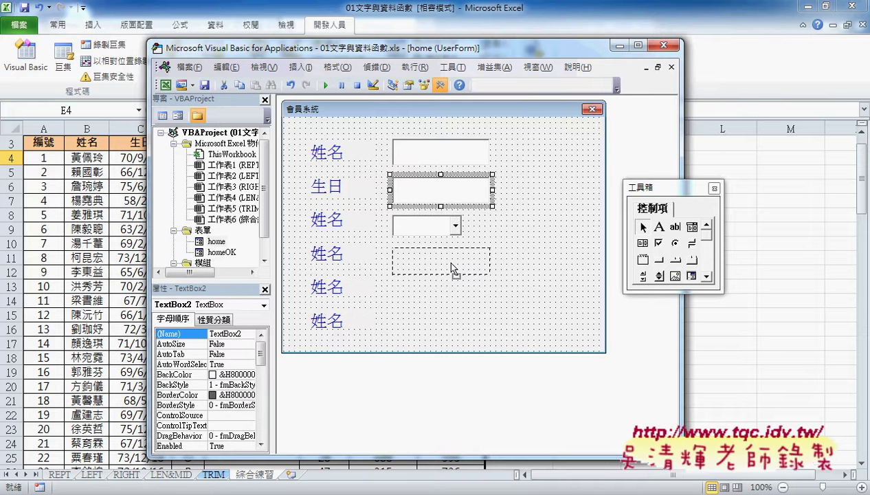
left_click_drag(452, 268, 457, 334)
left_click(528, 303)
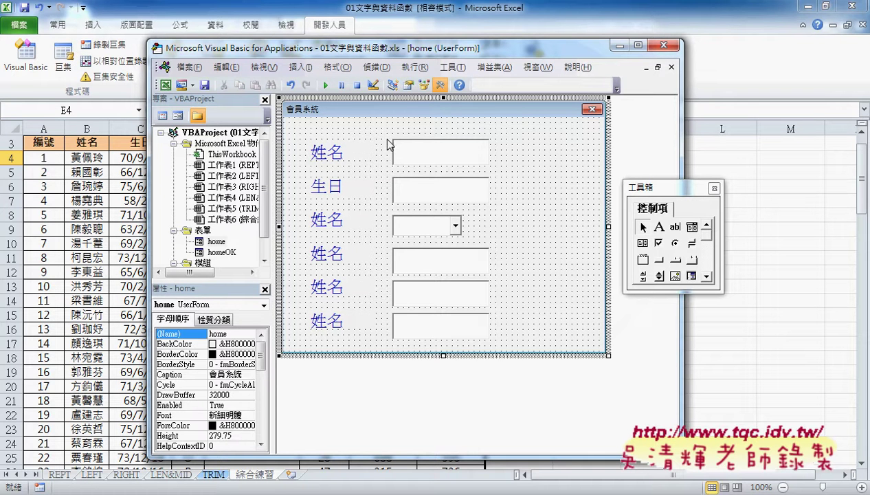
Make the vertical spacing of all fields equal and move the column up slightly.
mouse_move(386, 130)
left_mouse_down()
mouse_move(390, 261)
mouse_move(507, 342)
left_mouse_up()
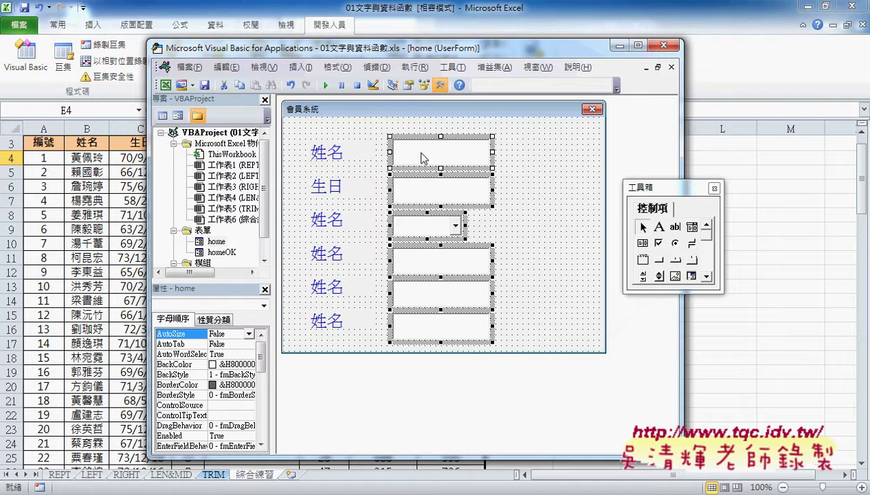
left_click(336, 67)
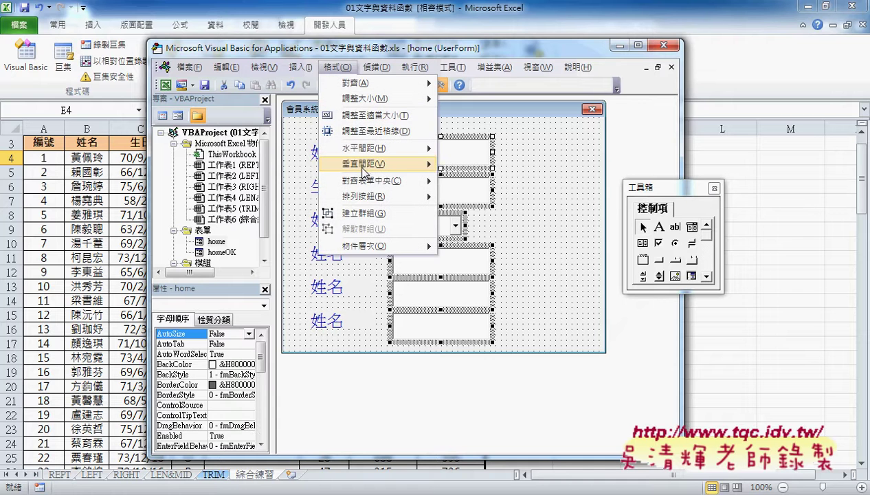
mouse_move(365, 171)
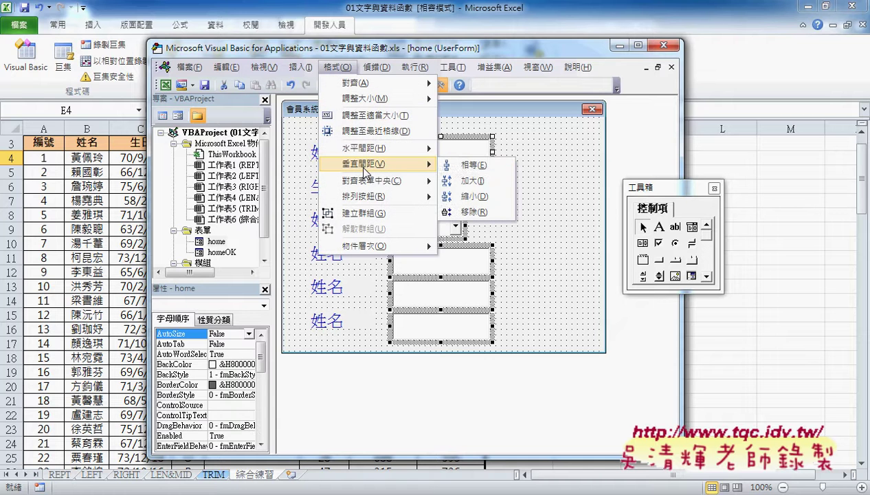
left_click(478, 171)
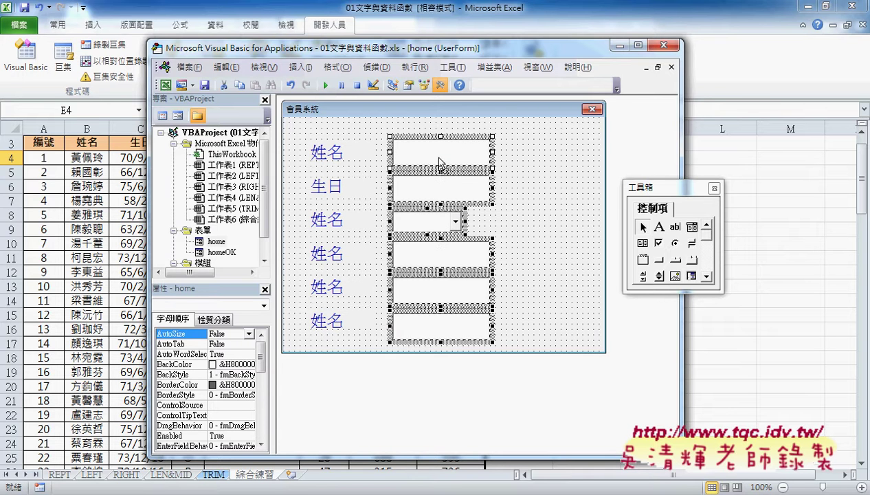
left_click_drag(439, 161, 439, 155)
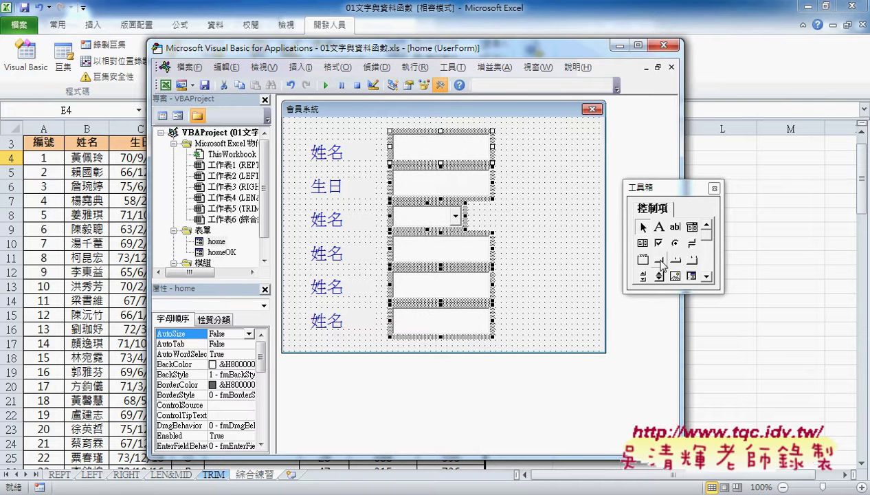
Draw a command button right of the top field and caption it 新增.
left_click(659, 261)
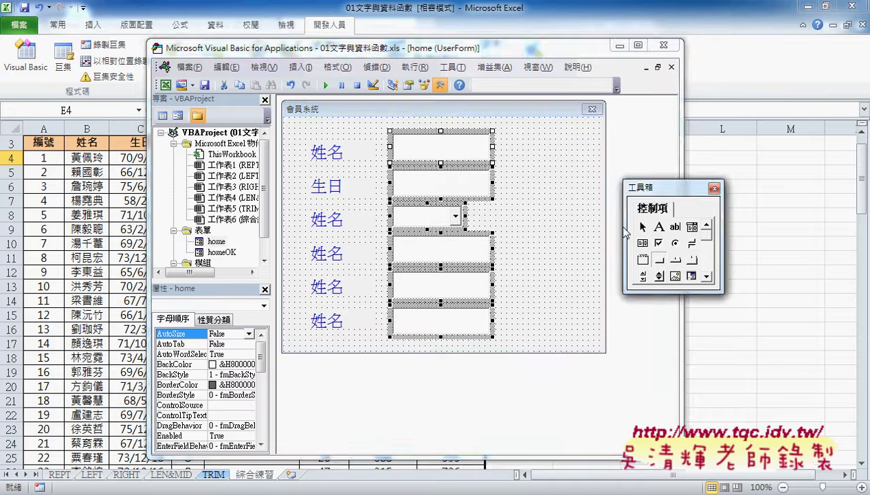
left_click_drag(512, 139, 589, 170)
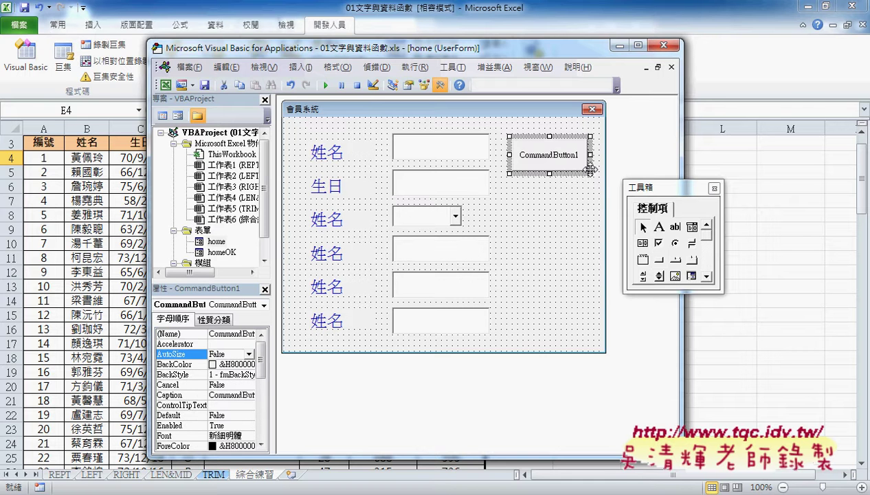
left_click(177, 395)
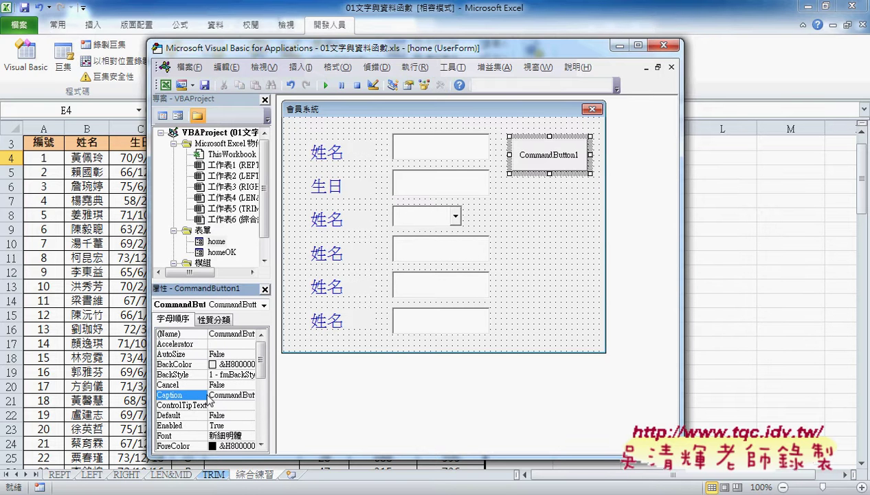
double_click(211, 398)
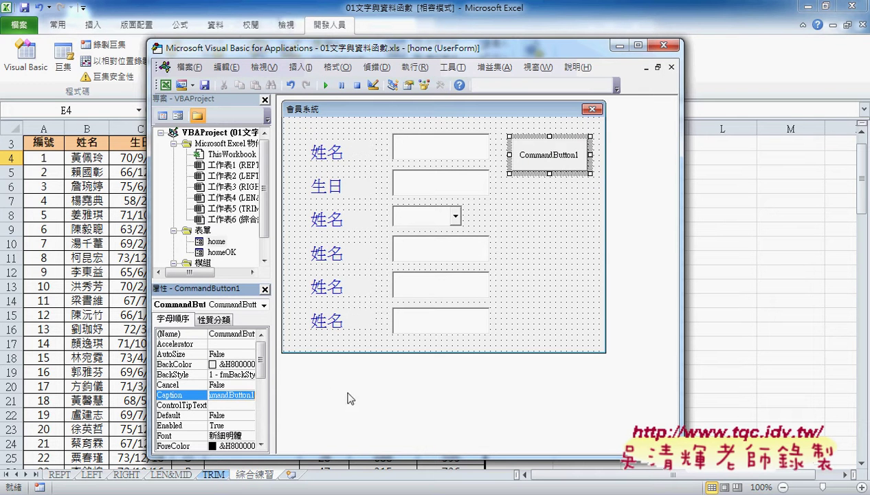
type("新增")
key("Return")
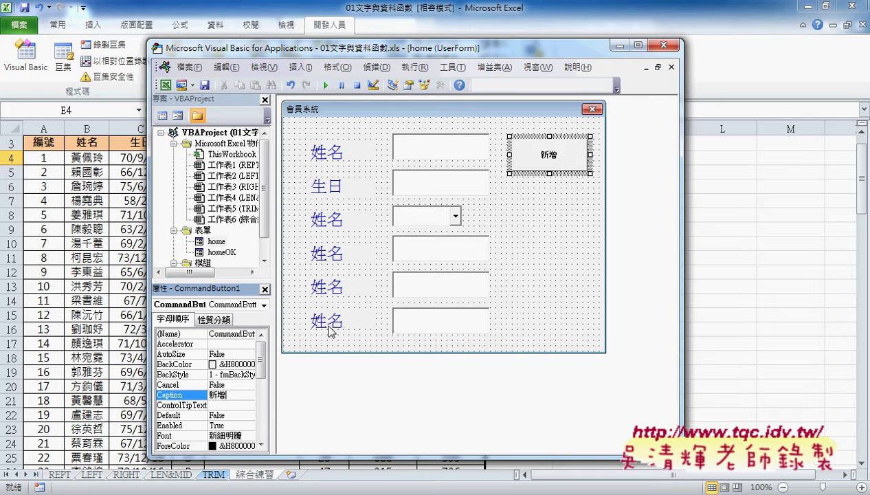
Set the 新增 button's font size to 18.
left_click(181, 436)
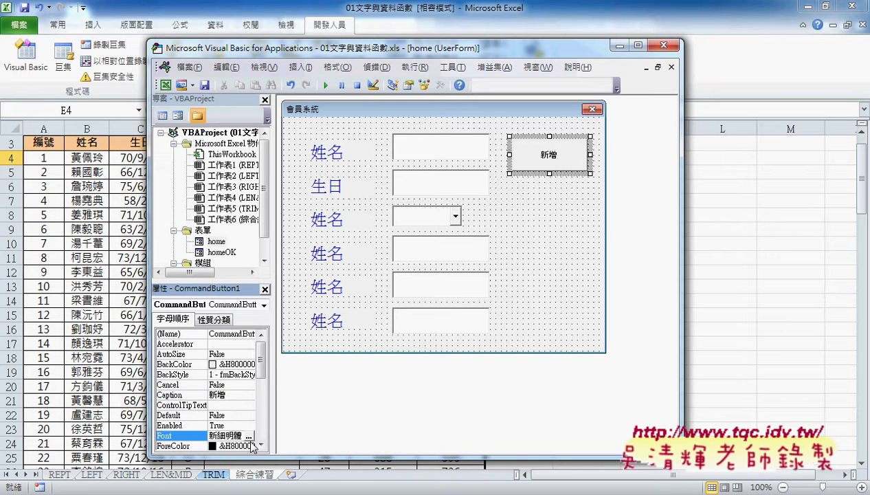
left_click(248, 436)
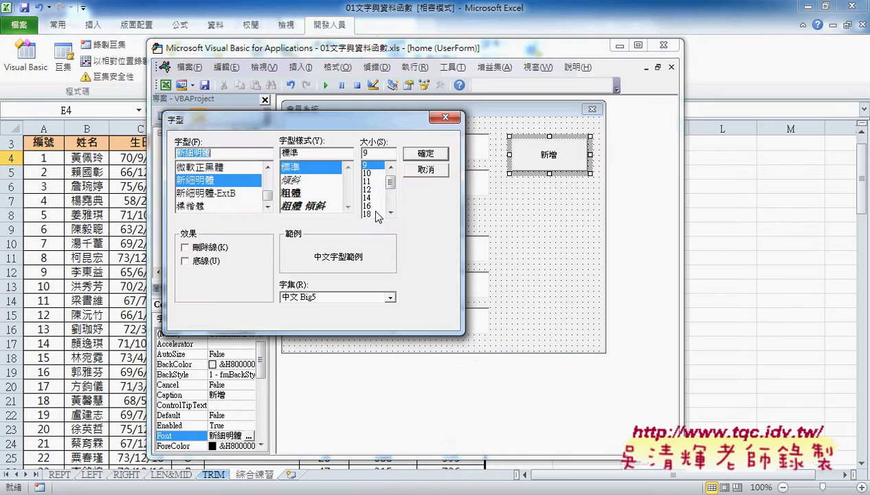
left_click(374, 213)
left_click(425, 158)
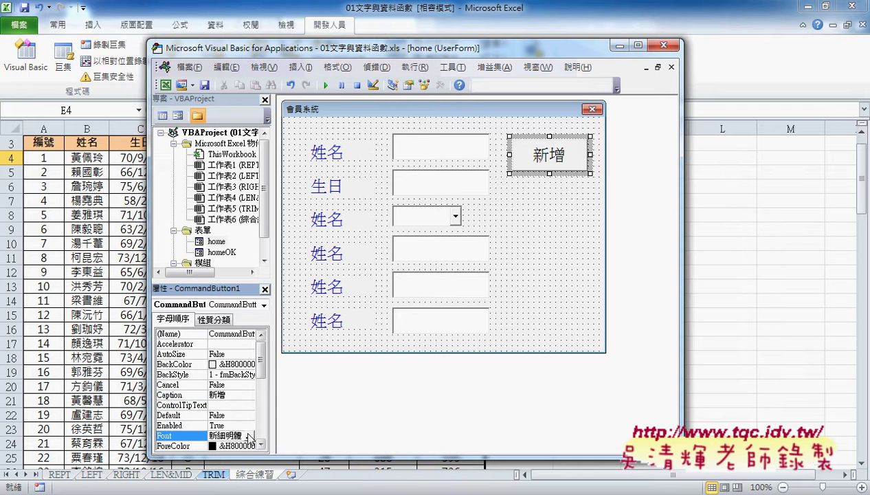
Make the 新增 button's caption blue from the ForeColor Palette.
left_click(182, 444)
left_click(249, 435)
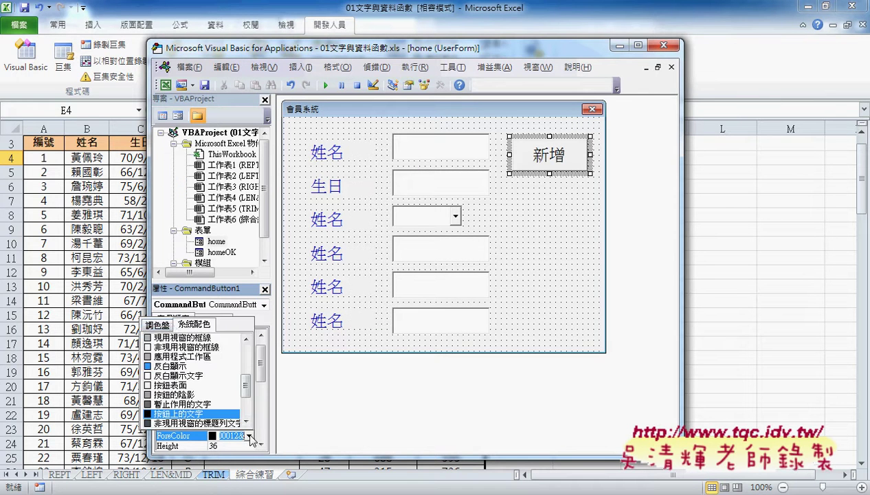
left_click(170, 325)
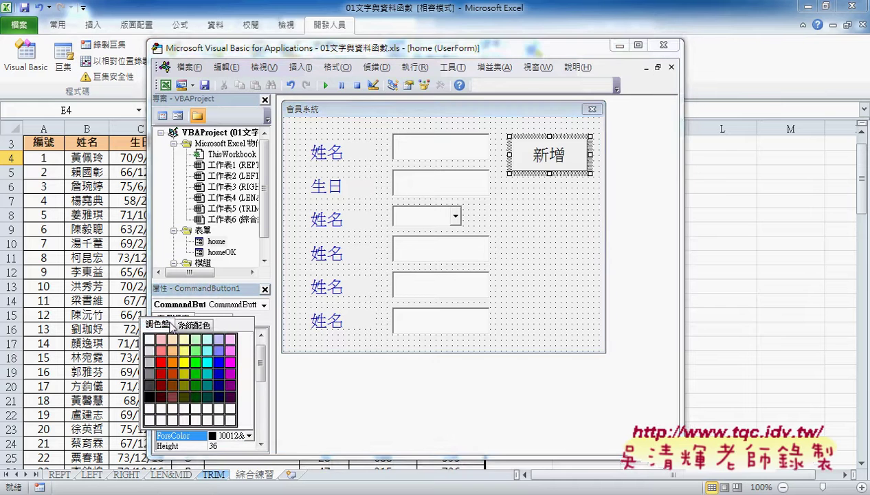
left_click(214, 361)
left_click(578, 285)
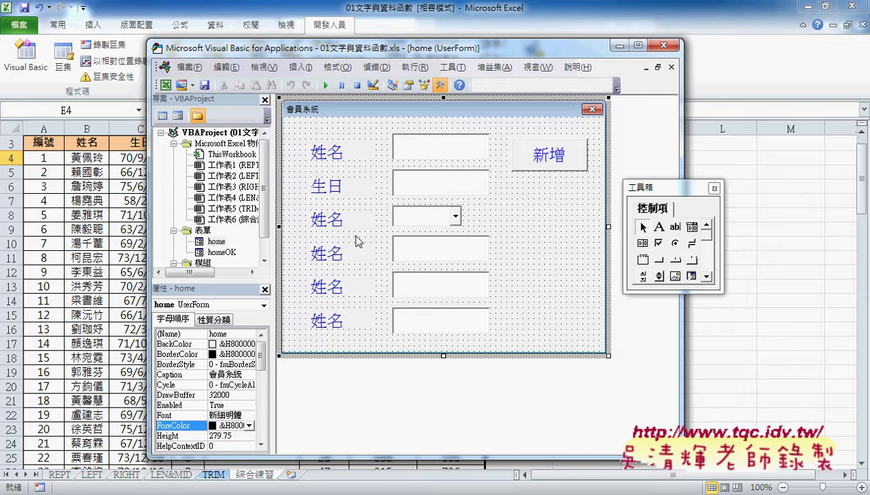
Open the homeOK form for comparison, then switch to the index.html notes in Google Docs.
left_click(308, 222)
left_click(320, 254)
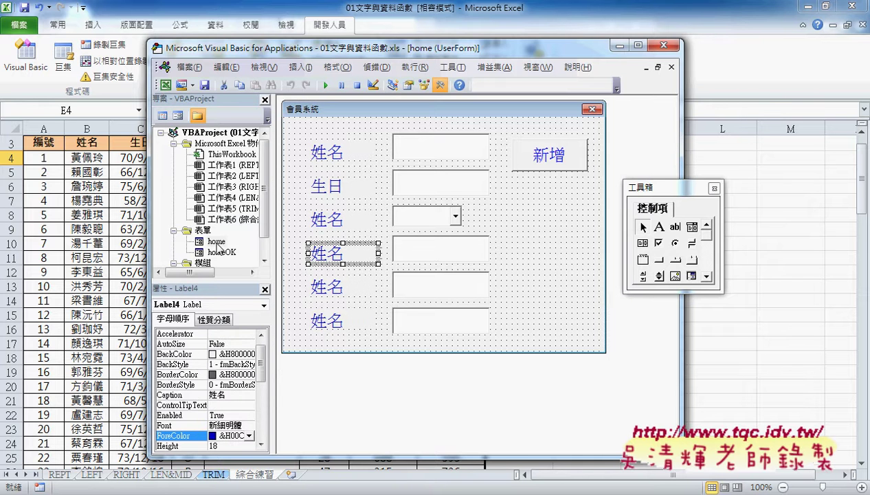
double_click(221, 251)
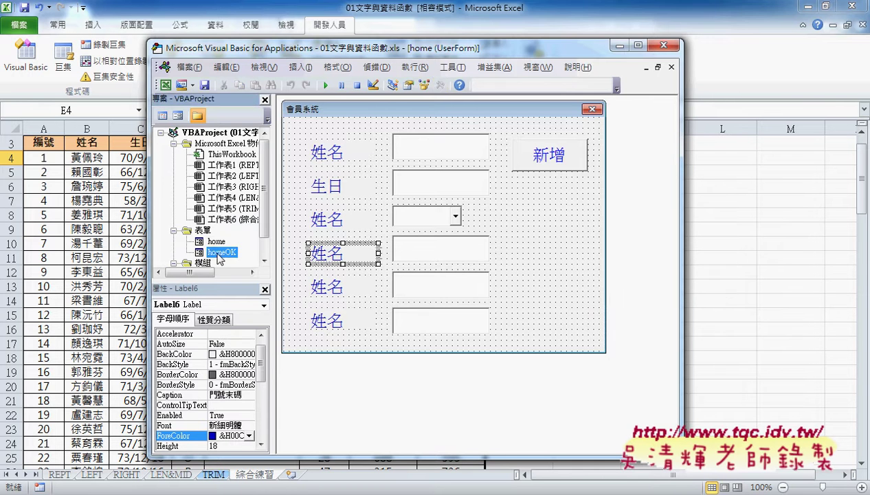
left_click(552, 224)
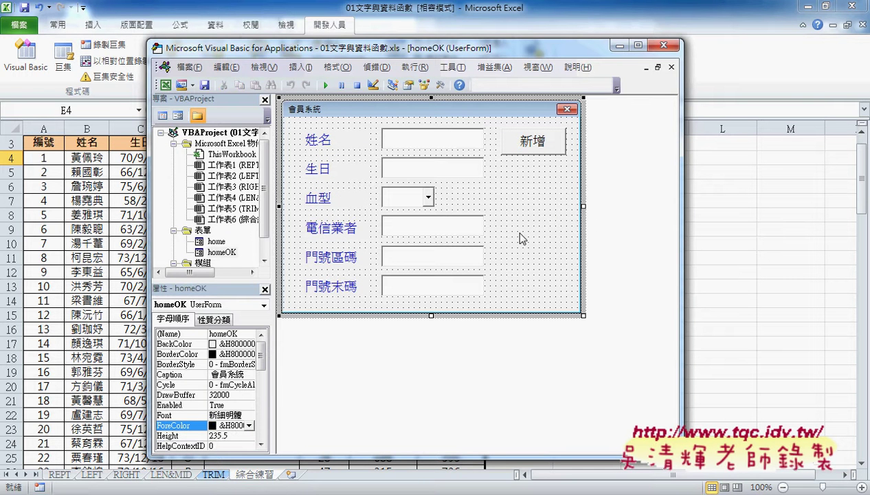
mouse_move(226, 491)
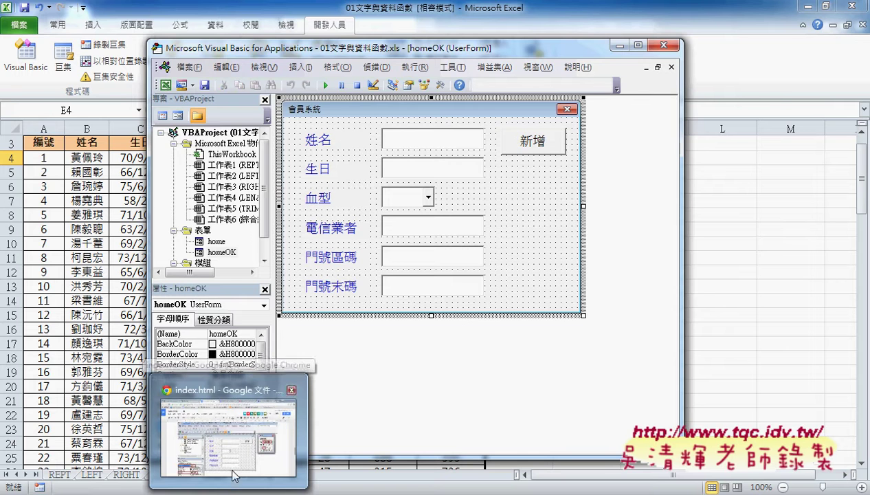
left_click(226, 439)
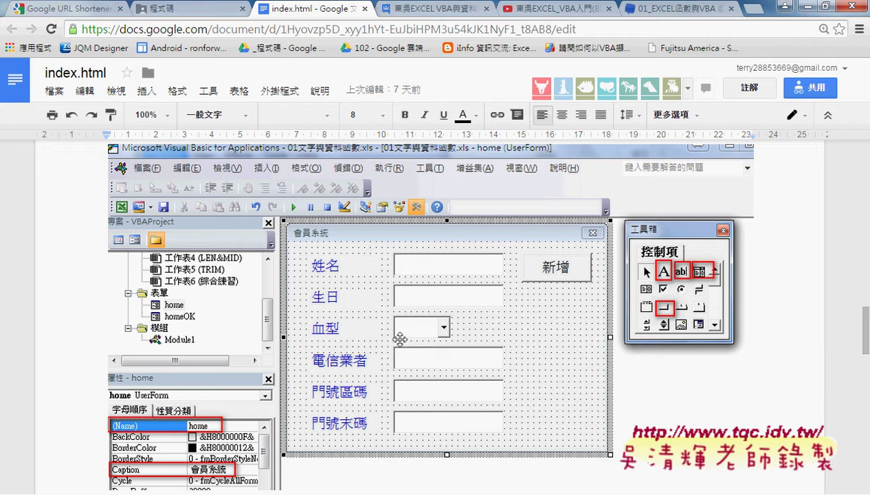